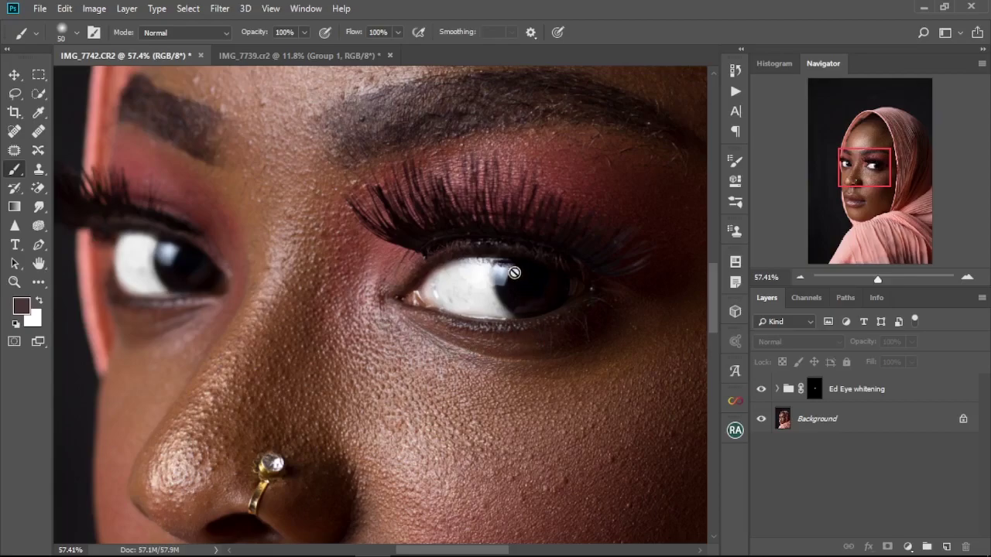
# - Toggle the Ed Eye whitening group to compare the eyes before and after, leaving the group hidden
pyautogui.click(759, 391)
pyautogui.click(759, 391)
pyautogui.click(784, 392)
pyautogui.click(777, 389)
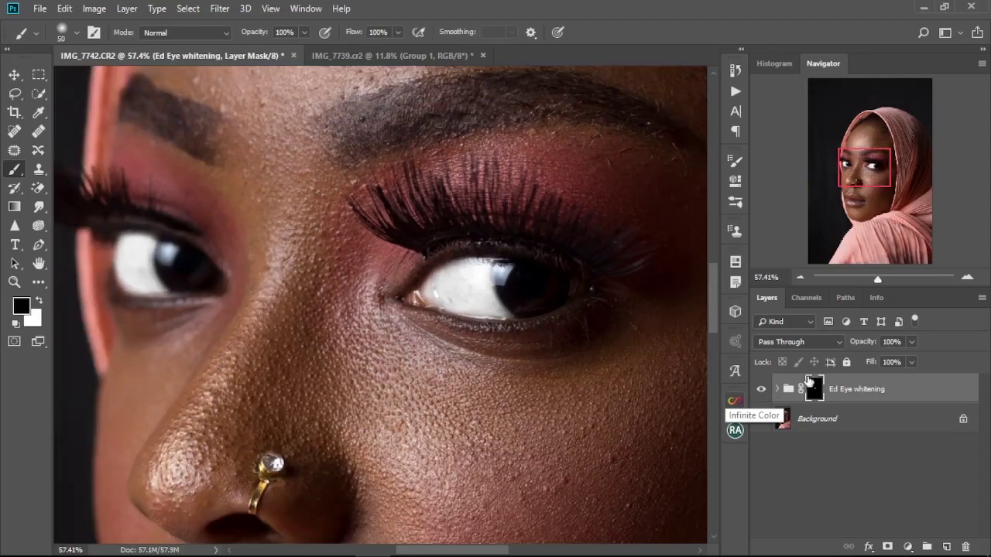
pyautogui.click(870, 397)
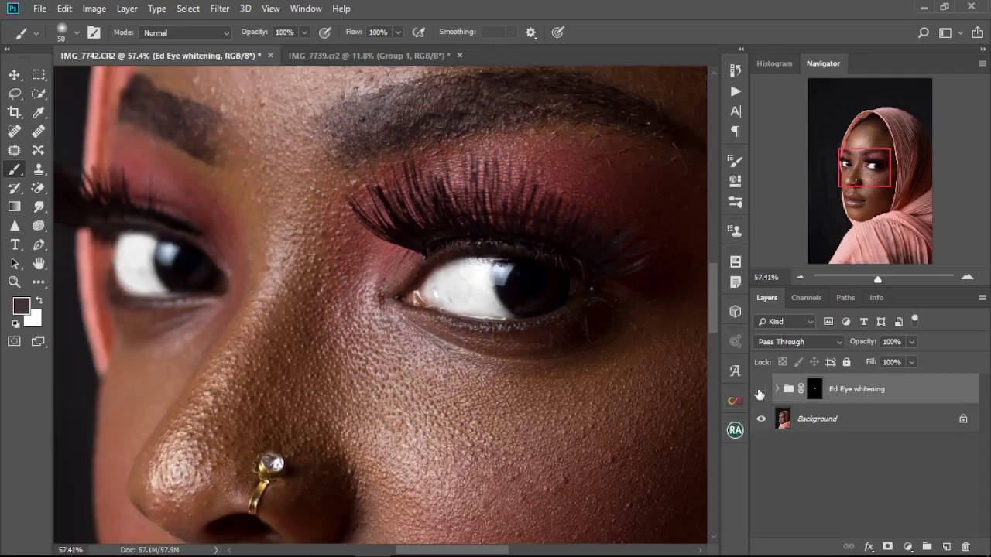
pyautogui.click(761, 391)
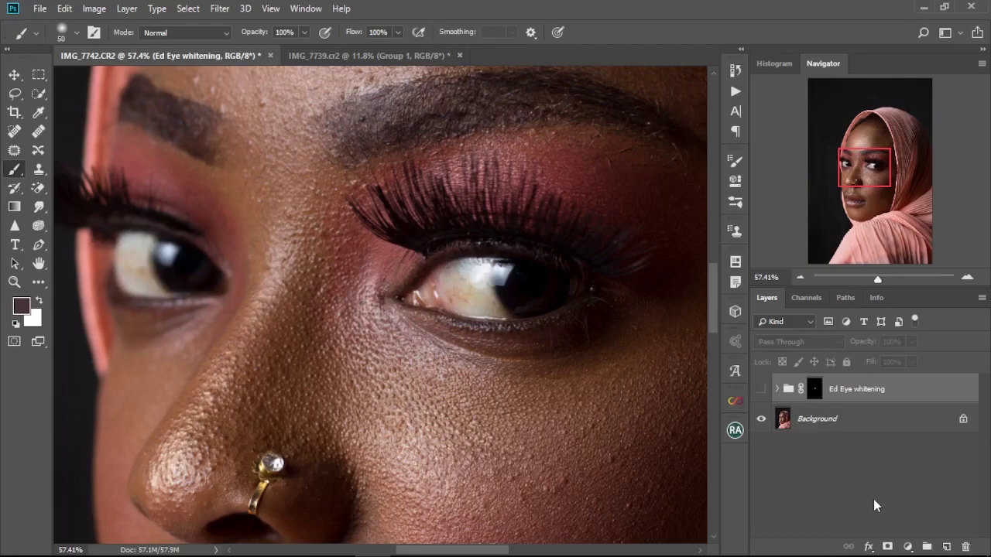
# - Add a Hue/Saturation adjustment layer above the Ed Eye whitening group and sample the nearer eye's white to target Yellows
pyautogui.click(907, 546)
pyautogui.click(912, 405)
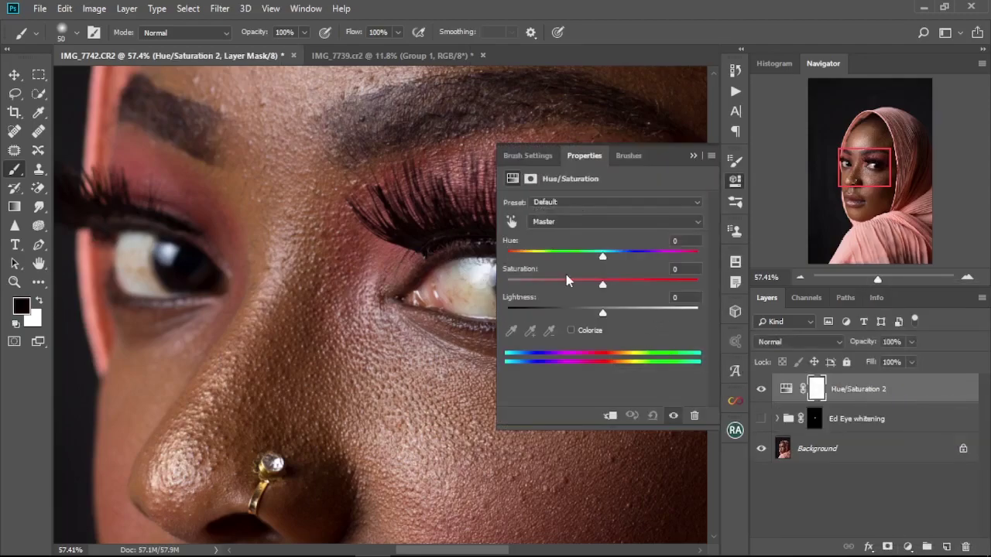
pyautogui.moveTo(465, 349); pyautogui.dragTo(410, 370)
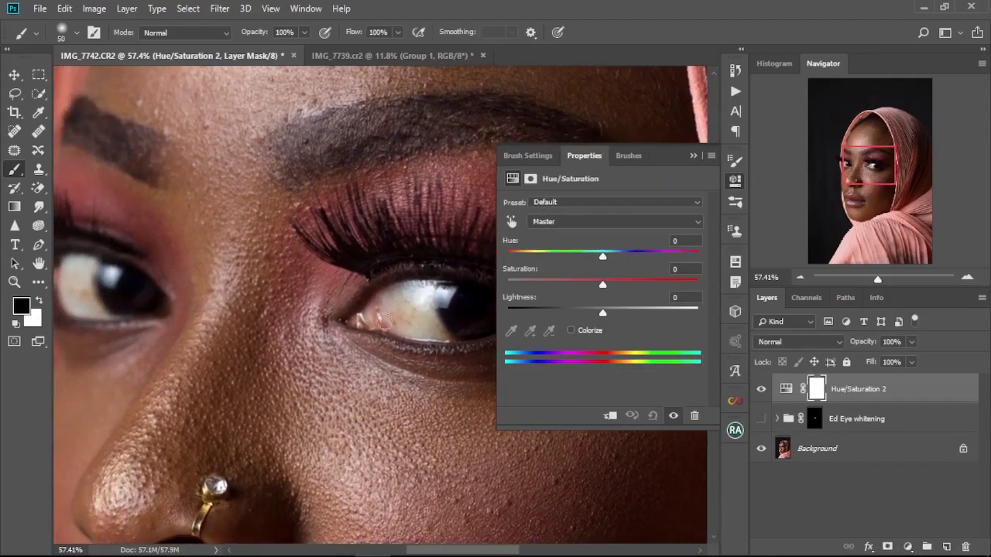
pyautogui.scroll(2, 387, 321)
pyautogui.moveTo(391, 321); pyautogui.dragTo(312, 299)
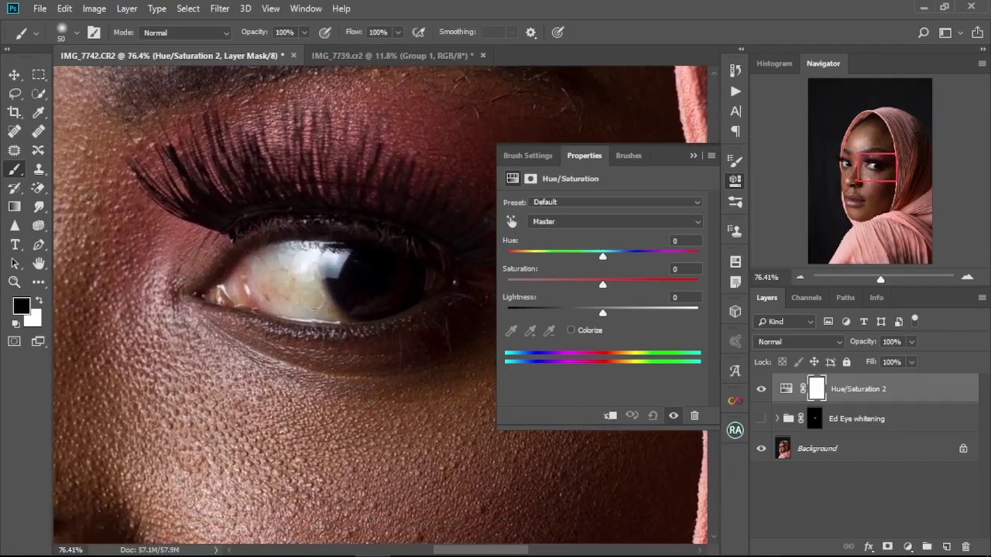
pyautogui.scroll(2, 313, 298)
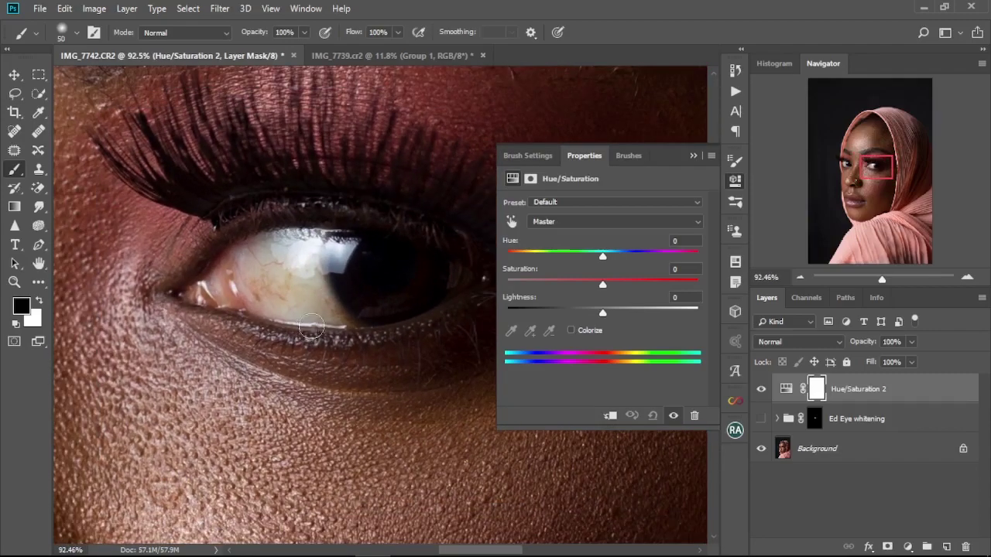
pyautogui.moveTo(323, 327); pyautogui.dragTo(334, 327)
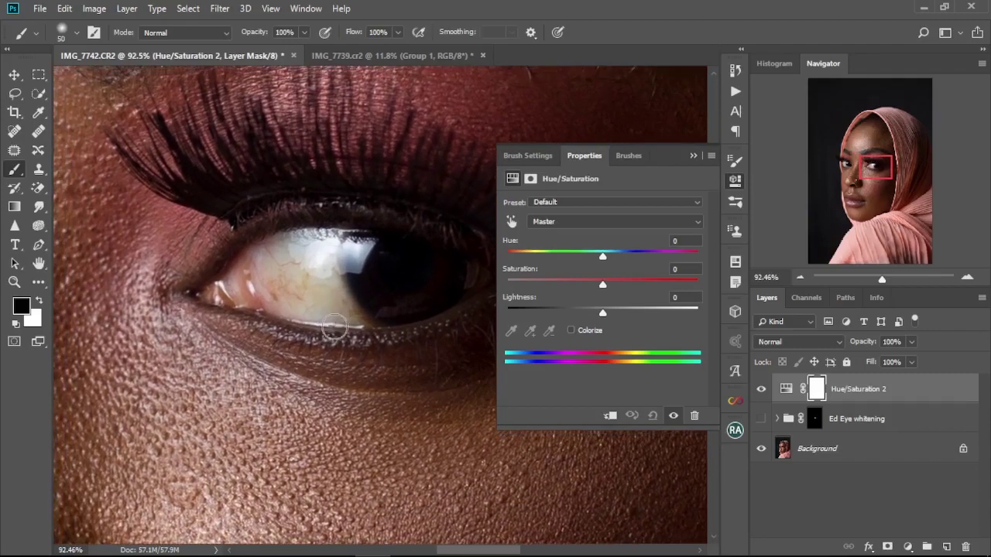
pyautogui.click(510, 222)
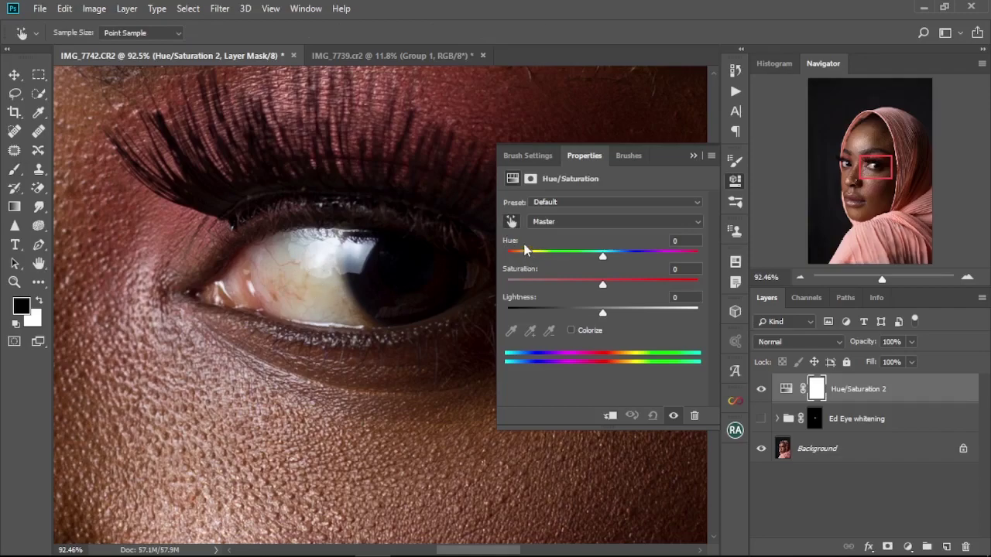
pyautogui.click(510, 222)
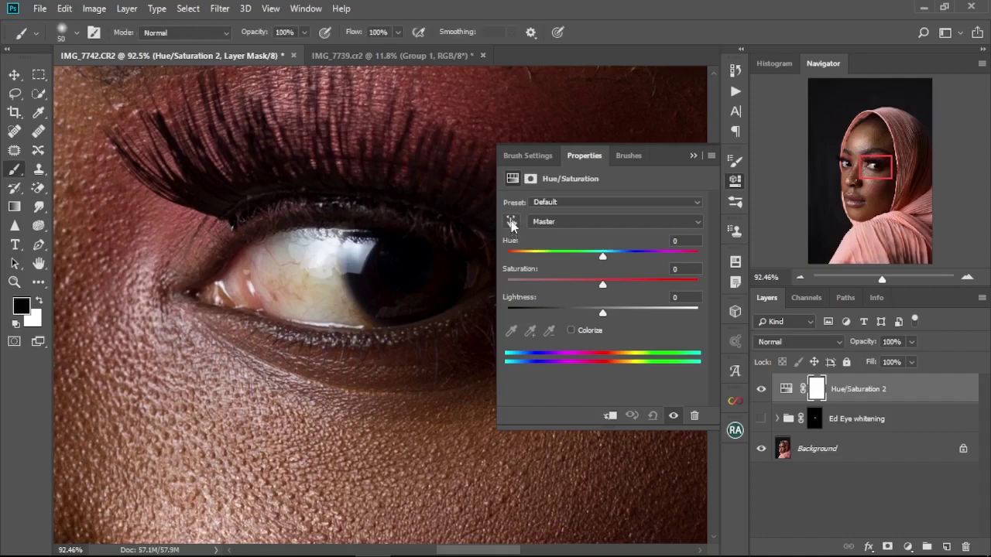
pyautogui.click(511, 223)
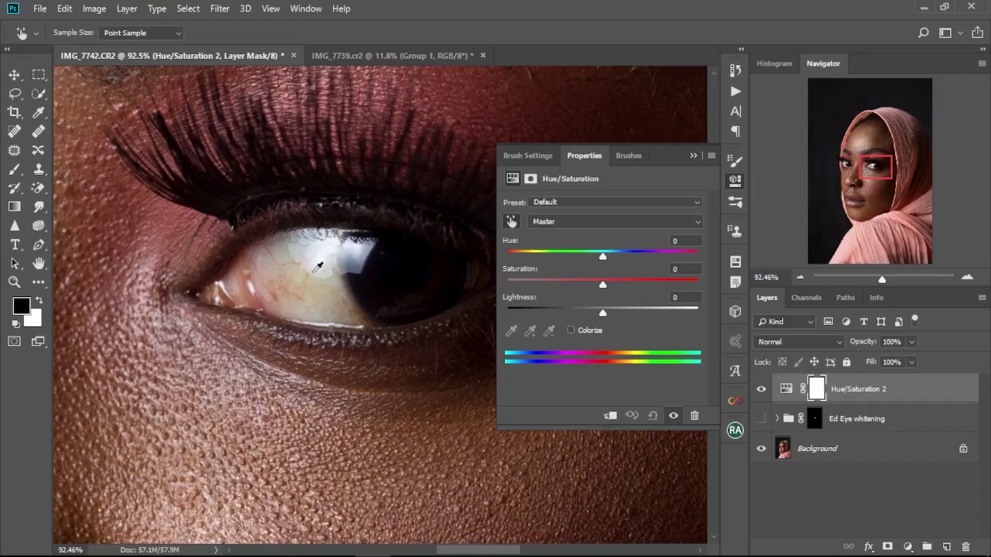
pyautogui.click(309, 277)
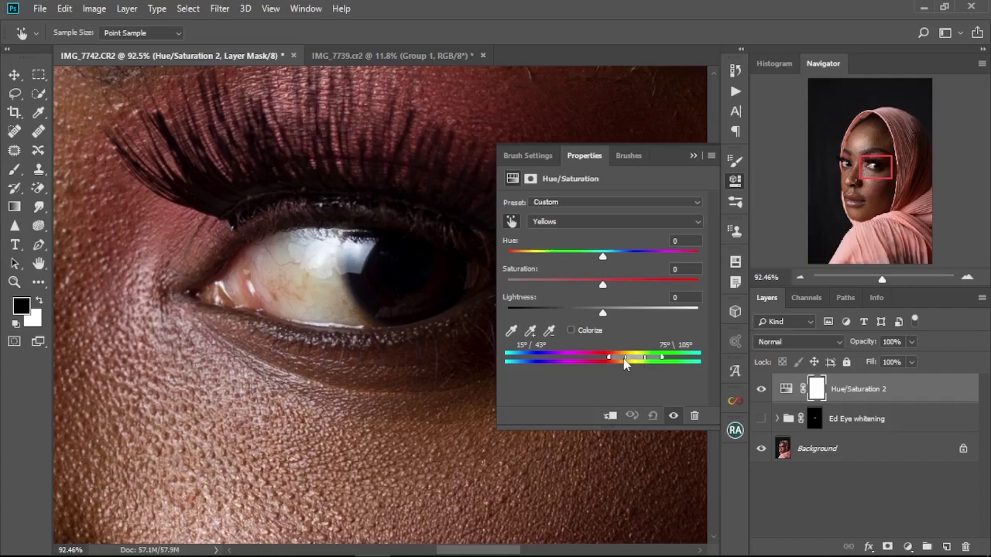
# - Widen the Yellows range to 351°/11° and 87°\103°, using hue +85 and saturation +48 to expose the affected colours
pyautogui.moveTo(623, 358); pyautogui.dragTo(600, 359)
pyautogui.moveTo(625, 284); pyautogui.dragTo(648, 285)
pyautogui.moveTo(604, 259); pyautogui.dragTo(660, 260)
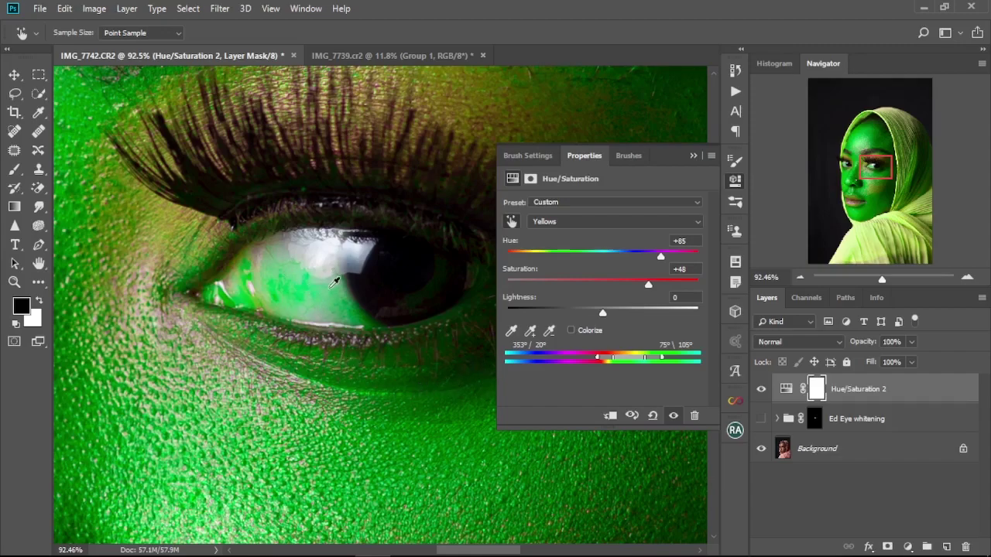
pyautogui.moveTo(632, 359); pyautogui.dragTo(651, 362)
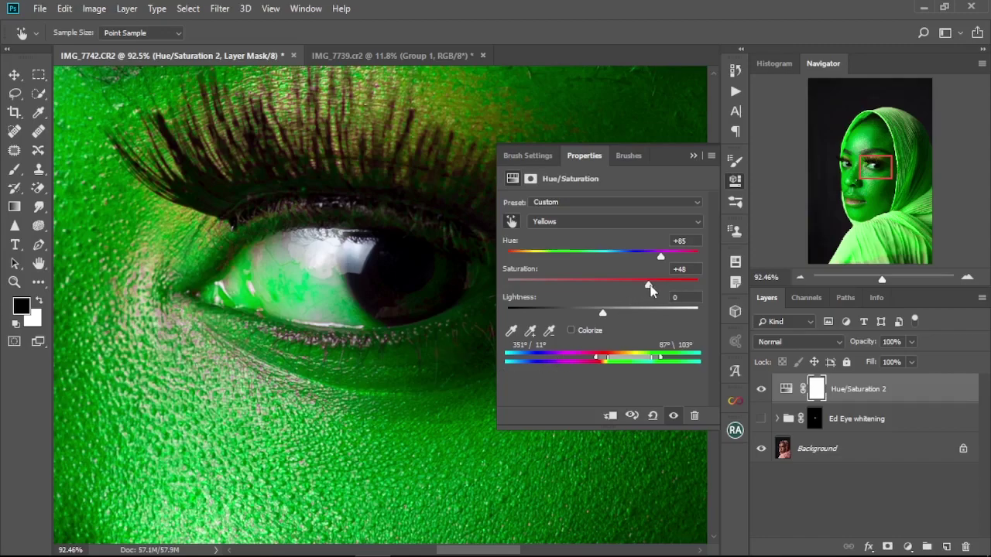
# - Set the Yellows saturation to -100 and reset its hue to 0 in the Hue/Saturation adjustment
pyautogui.moveTo(632, 287); pyautogui.dragTo(503, 284)
pyautogui.moveTo(660, 261); pyautogui.dragTo(606, 262)
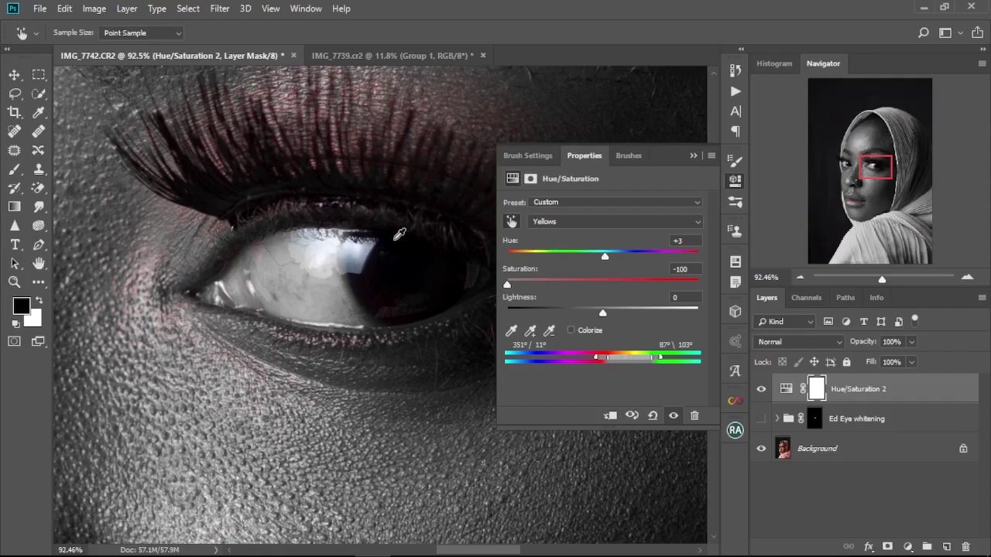
pyautogui.moveTo(605, 256); pyautogui.dragTo(600, 259)
pyautogui.write('0')
pyautogui.click(693, 156)
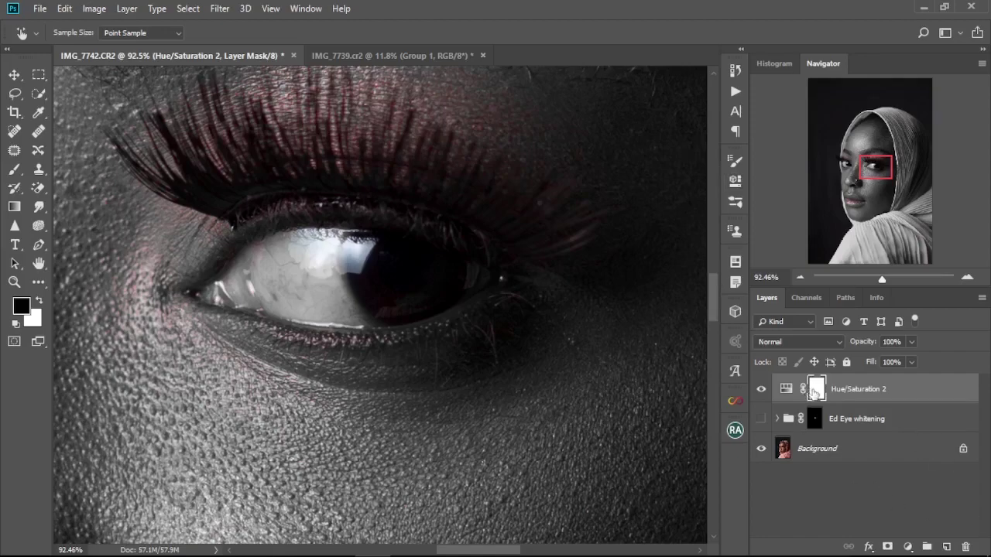
# - Invert the Hue/Saturation layer's mask to black to hide the desaturation everywhere
pyautogui.press('b')
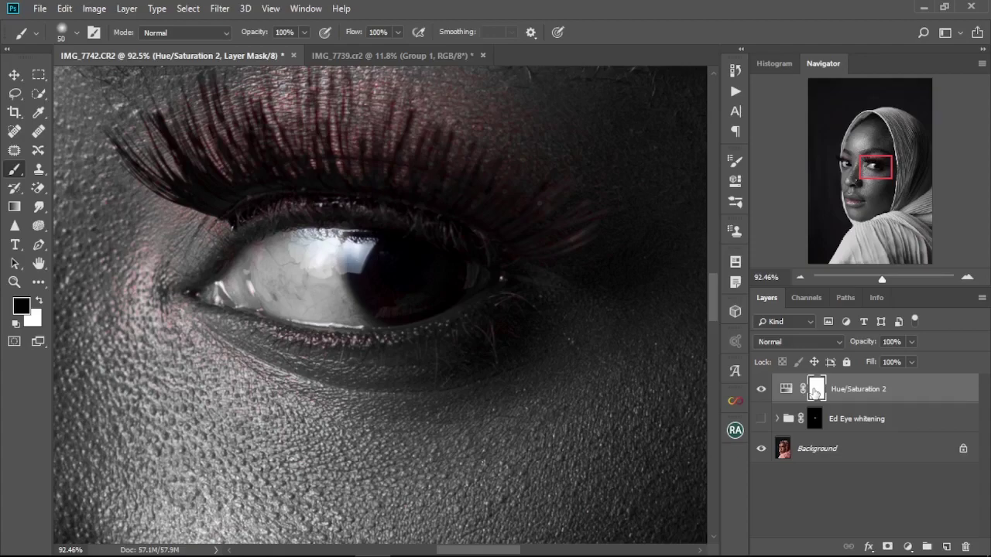
pyautogui.hotkey('ctrl', 'i')
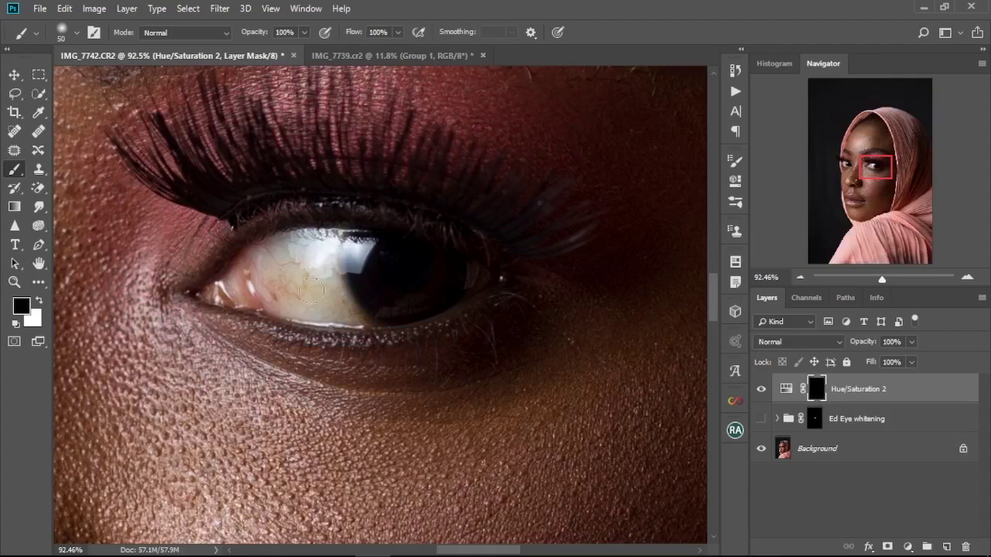
# - Paint white on the Hue/Saturation mask over the nearer eye's white and refine the iris edge with black
pyautogui.rightClick(14, 169)
pyautogui.click(65, 173)
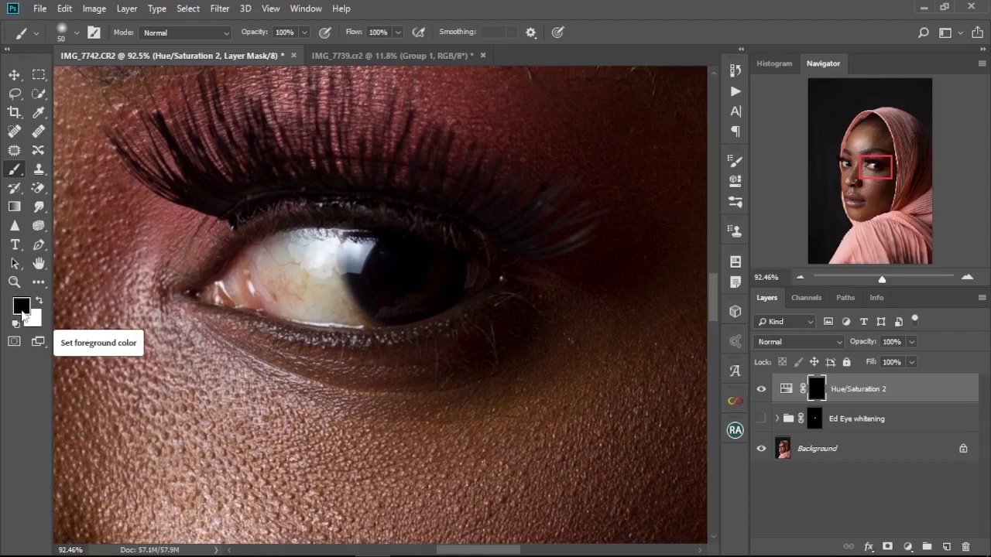
pyautogui.press('x')
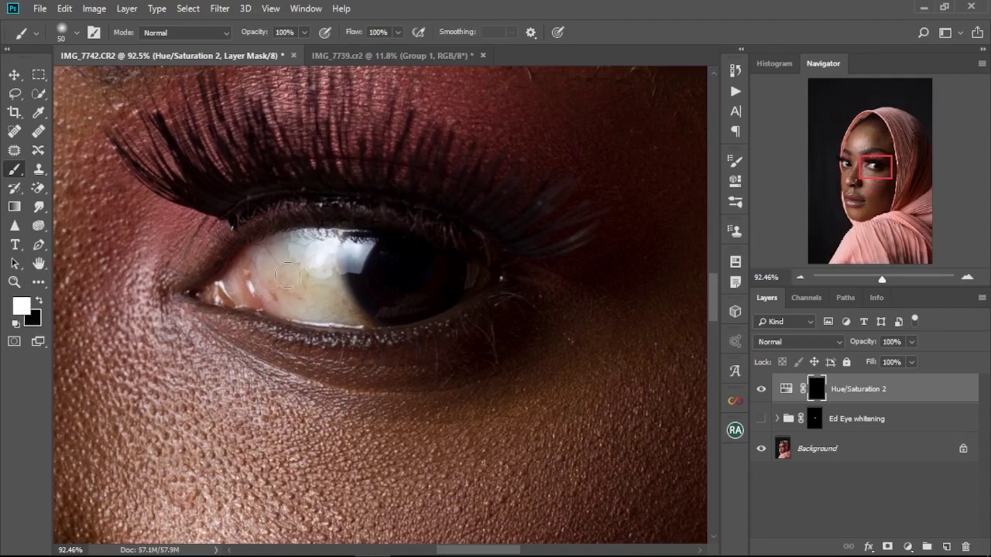
pyautogui.moveTo(300, 274); pyautogui.dragTo(310, 262)
pyautogui.moveTo(338, 310)
pyautogui.mouseDown()
pyautogui.moveTo(339, 281)
pyautogui.moveTo(346, 310)
pyautogui.moveTo(299, 302)
pyautogui.moveTo(260, 268)
pyautogui.moveTo(262, 302)
pyautogui.moveTo(294, 250)
pyautogui.moveTo(353, 303)
pyautogui.moveTo(340, 297)
pyautogui.moveTo(480, 275)
pyautogui.moveTo(254, 265)
pyautogui.moveTo(297, 241)
pyautogui.mouseUp()
pyautogui.press('x')
pyautogui.moveTo(338, 295); pyautogui.dragTo(358, 258)
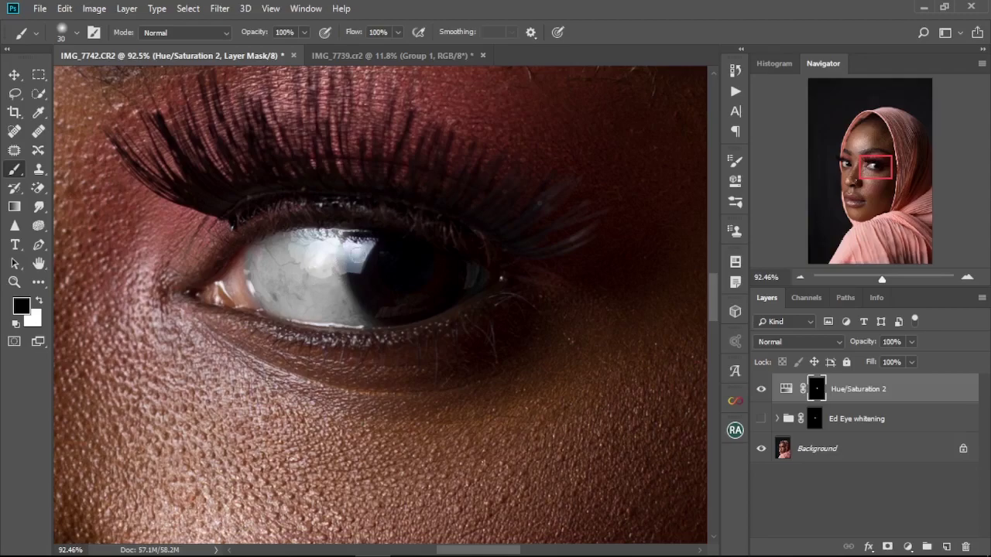
pyautogui.moveTo(354, 257)
pyautogui.mouseDown()
pyautogui.moveTo(355, 248)
pyautogui.moveTo(385, 320)
pyautogui.moveTo(356, 293)
pyautogui.mouseUp()
# - Paint white on the Hue/Saturation mask over the farther eye's white to desaturate it
pyautogui.press('x')
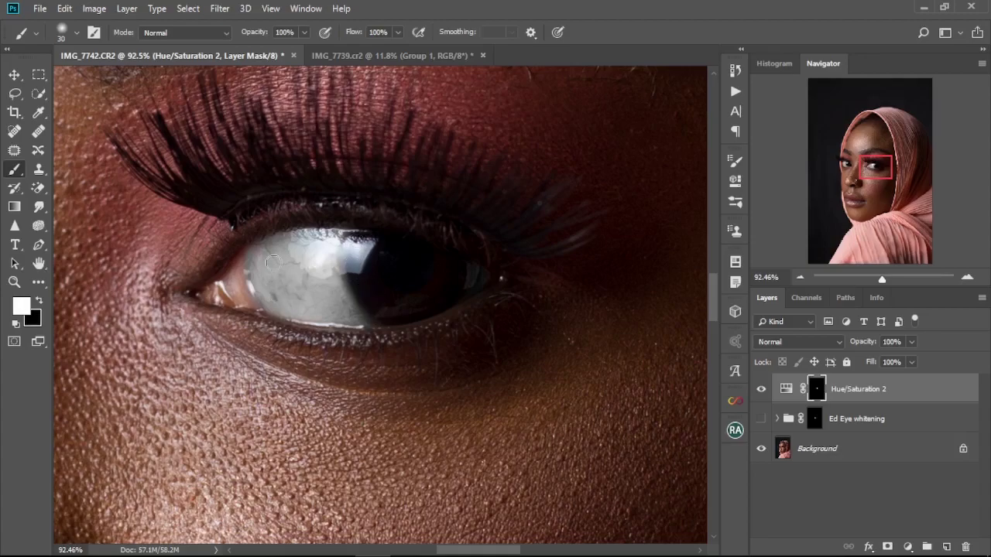
pyautogui.moveTo(154, 259); pyautogui.dragTo(298, 310)
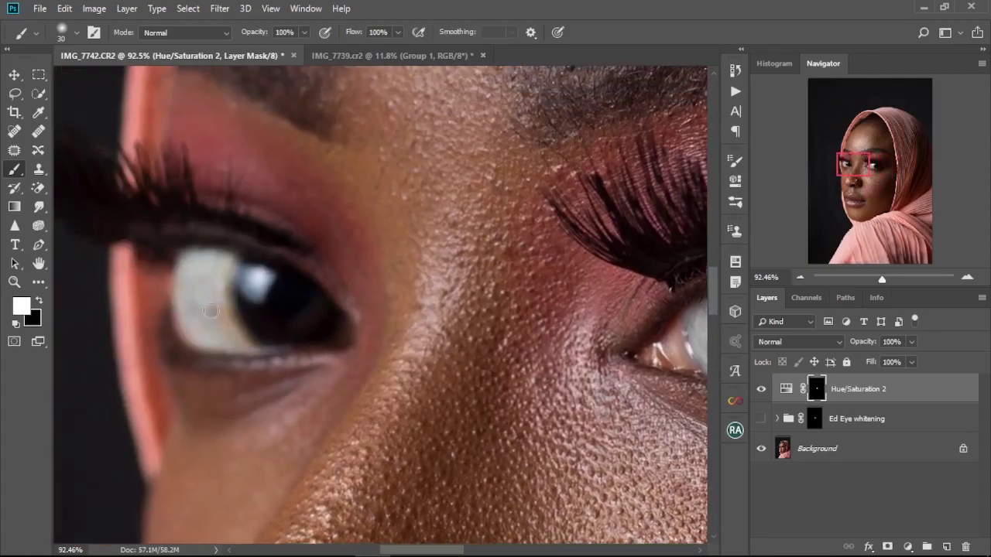
pyautogui.moveTo(232, 341)
pyautogui.mouseDown()
pyautogui.moveTo(250, 342)
pyautogui.moveTo(230, 273)
pyautogui.mouseUp()
pyautogui.moveTo(192, 307); pyautogui.dragTo(256, 348)
# - Add a Channel Mixer adjustment layer above the Hue/Saturation layer and set its blend mode to Screen
pyautogui.moveTo(394, 294); pyautogui.dragTo(244, 276)
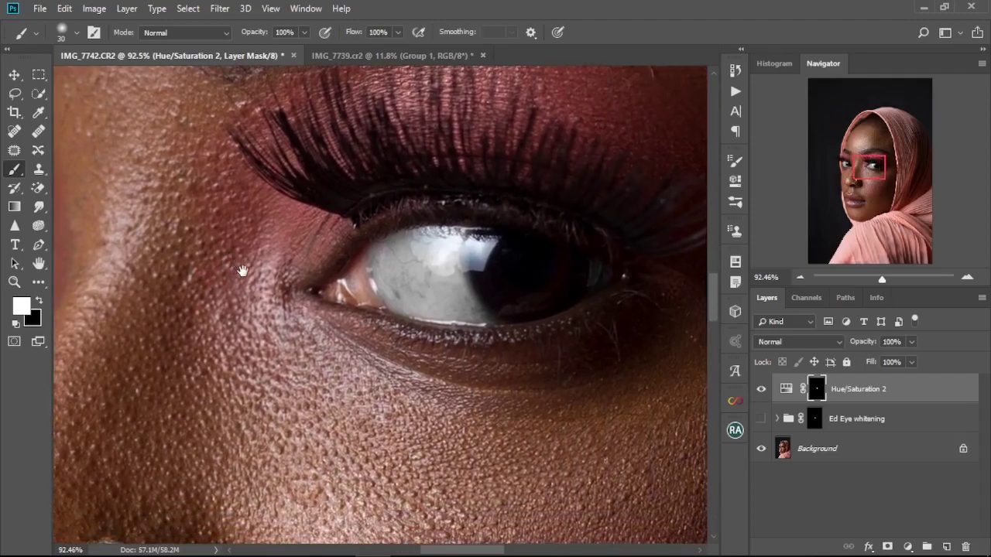
pyautogui.moveTo(552, 390); pyautogui.dragTo(425, 389)
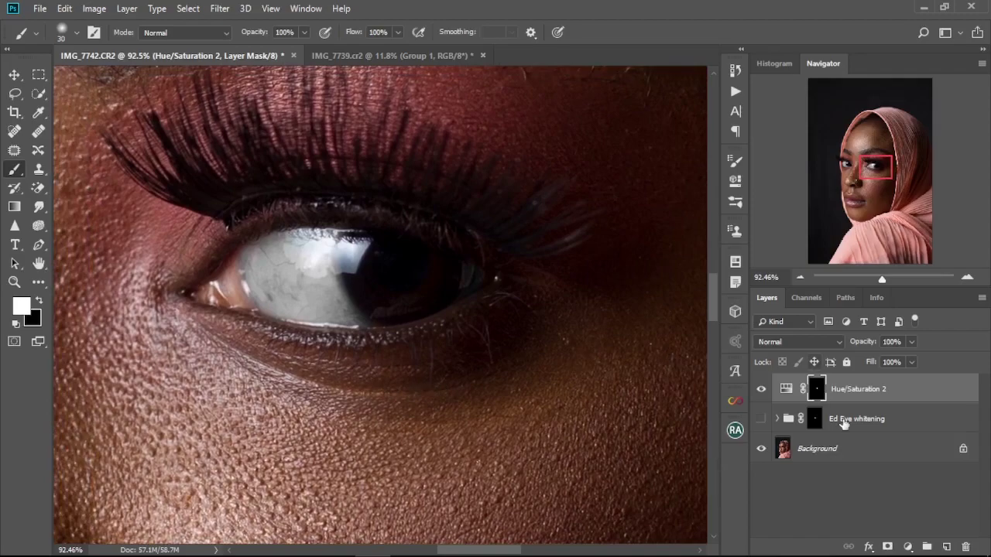
pyautogui.click(909, 547)
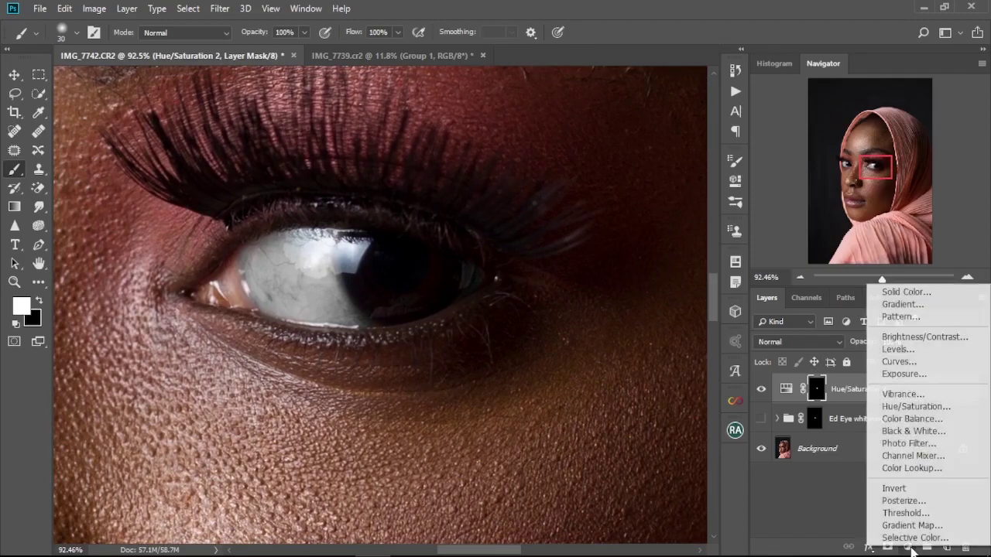
pyautogui.click(915, 457)
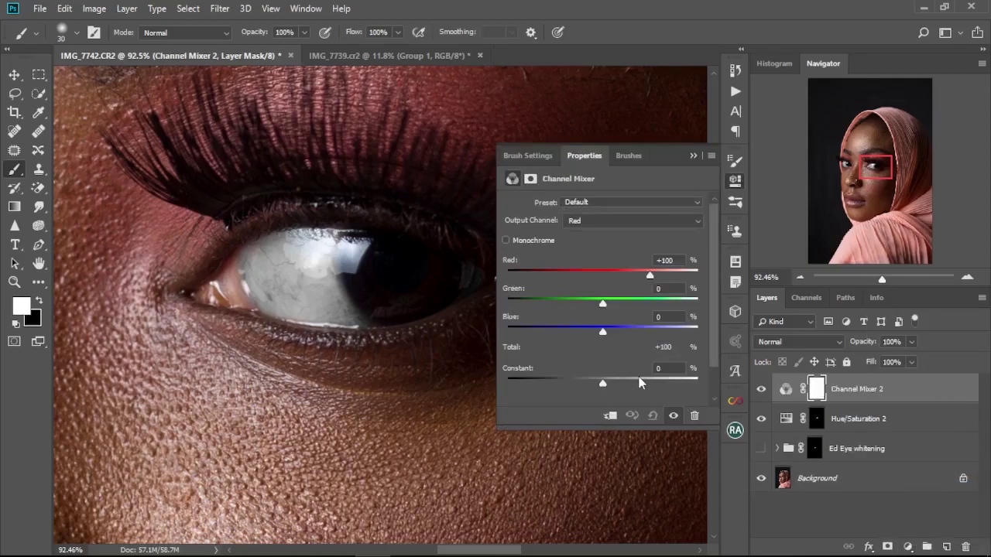
pyautogui.click(839, 348)
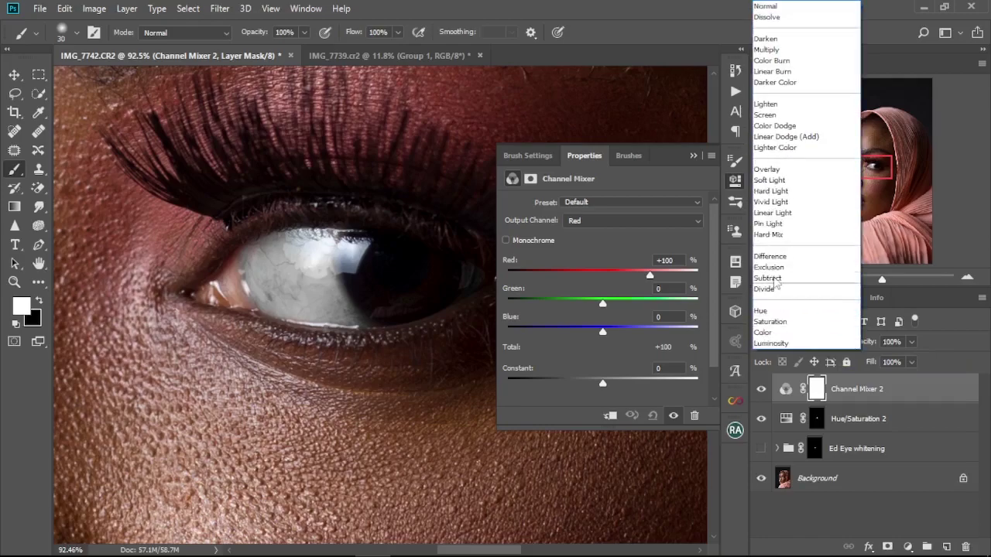
pyautogui.click(785, 116)
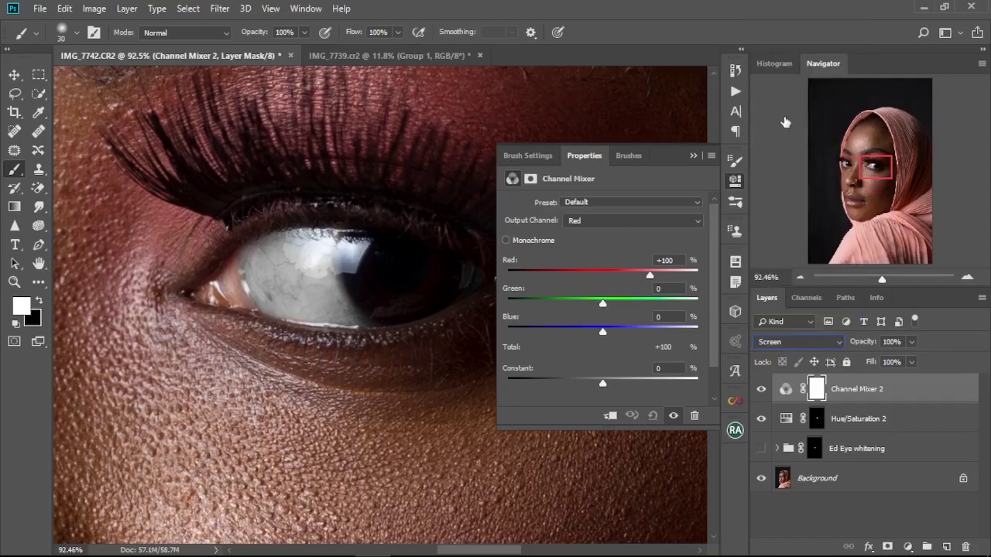
pyautogui.click(694, 156)
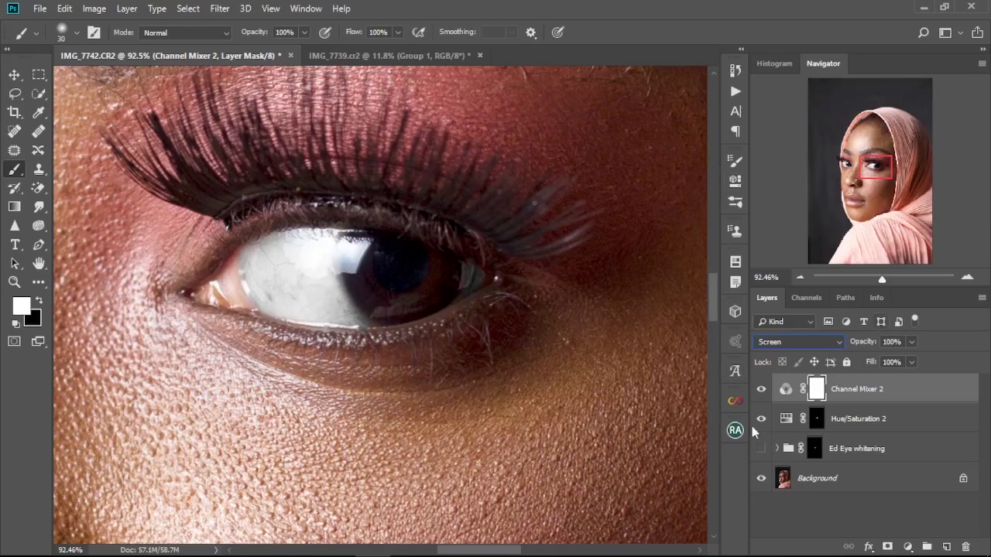
# - Replace the Channel Mixer layer's mask with the painted eye mask from the Hue/Saturation layer
pyautogui.click(815, 419)
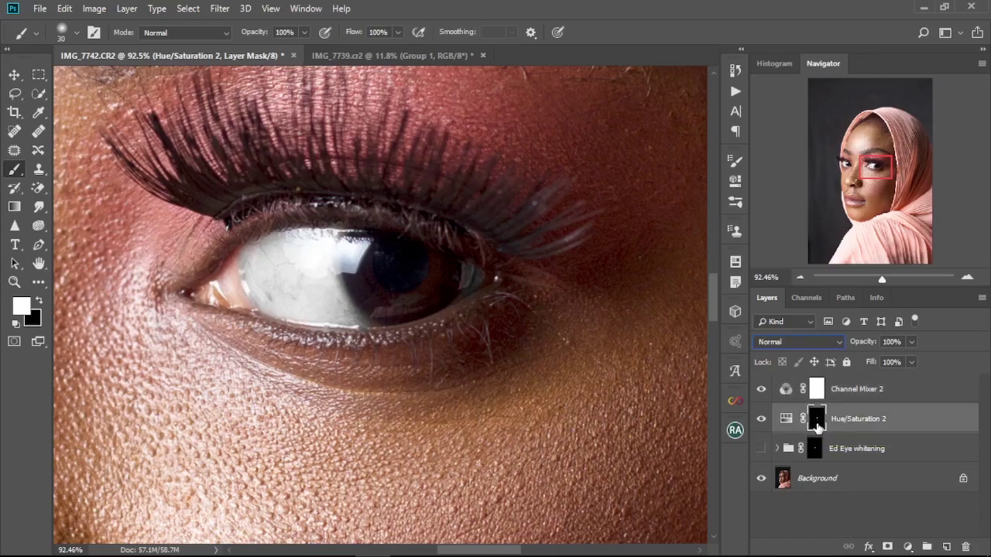
pyautogui.moveTo(819, 420); pyautogui.dragTo(821, 389)
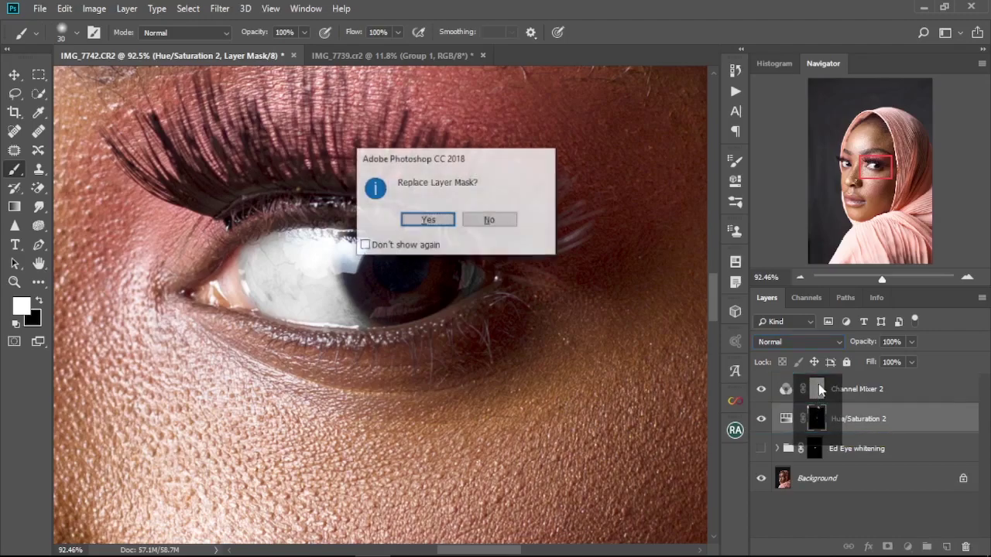
pyautogui.click(428, 221)
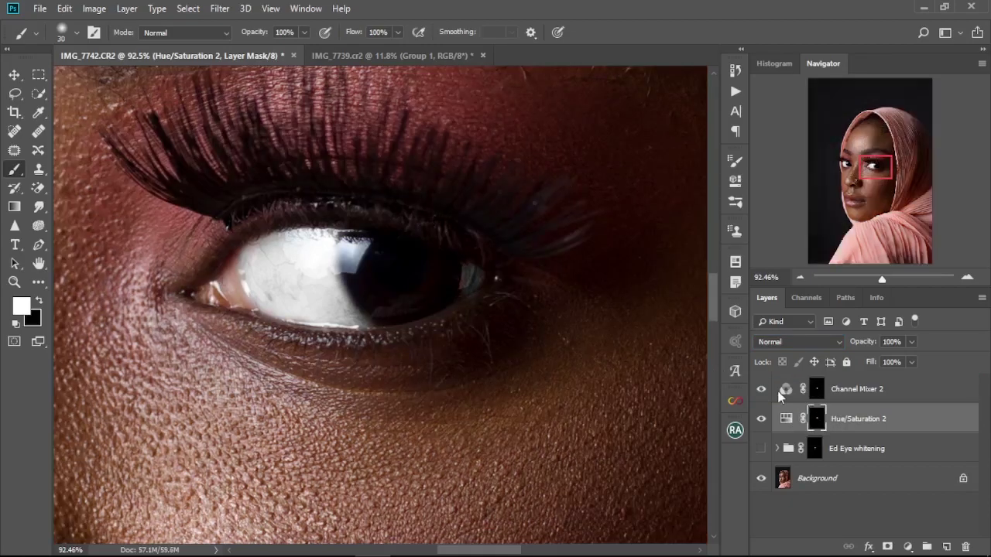
# - Add a Black & White adjustment layer directly above the Channel Mixer layer
pyautogui.click(818, 391)
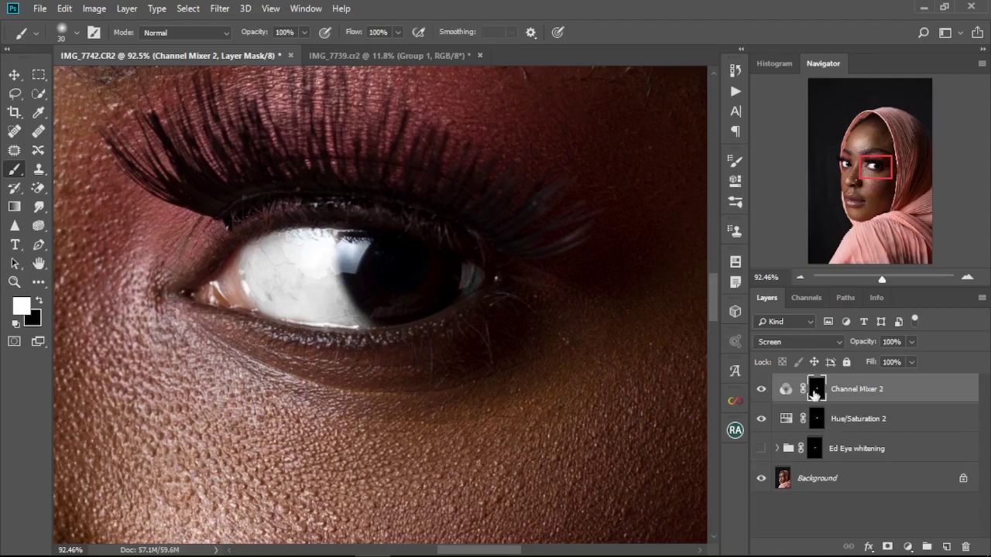
pyautogui.click(908, 547)
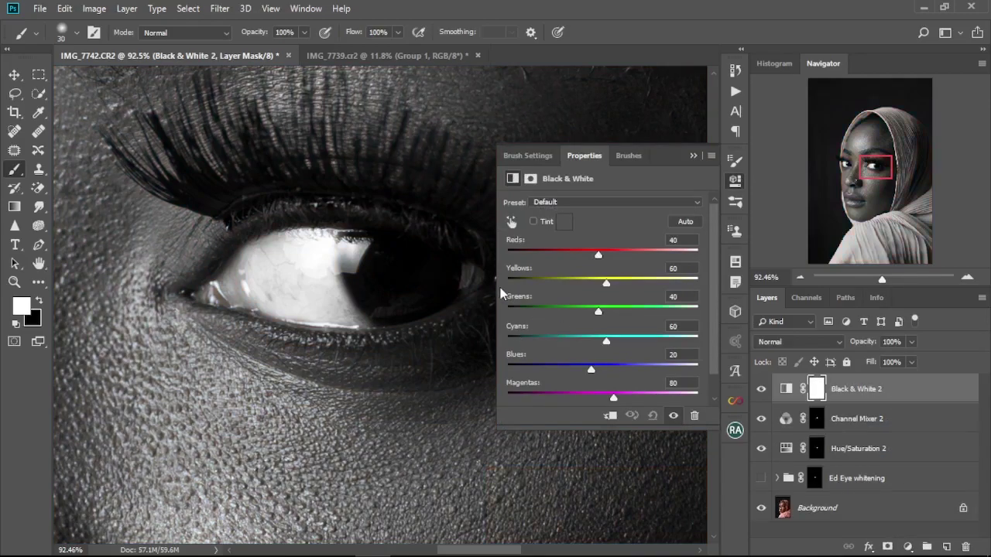
# - Replace the Black & White layer's mask with the painted eye mask from the Channel Mixer layer
pyautogui.click(693, 158)
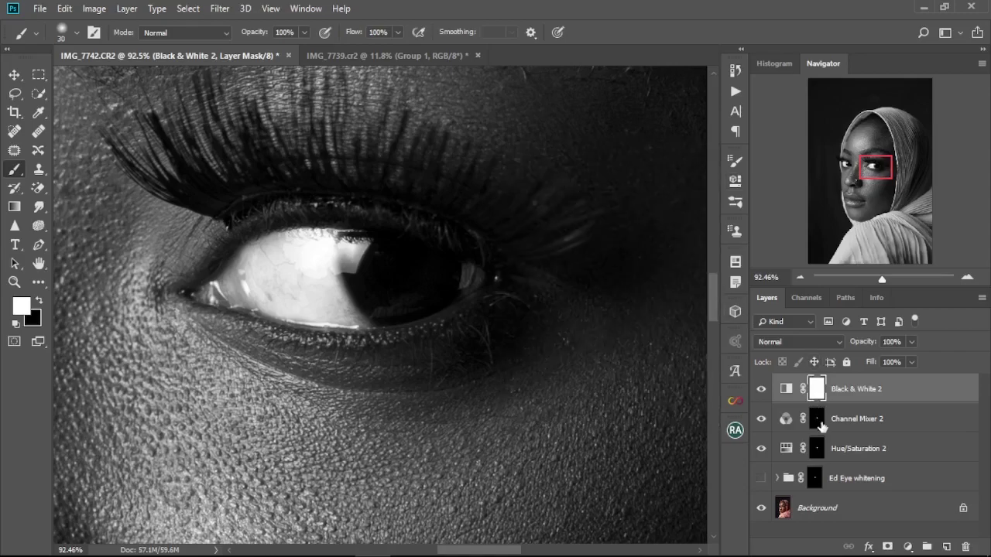
pyautogui.click(816, 425)
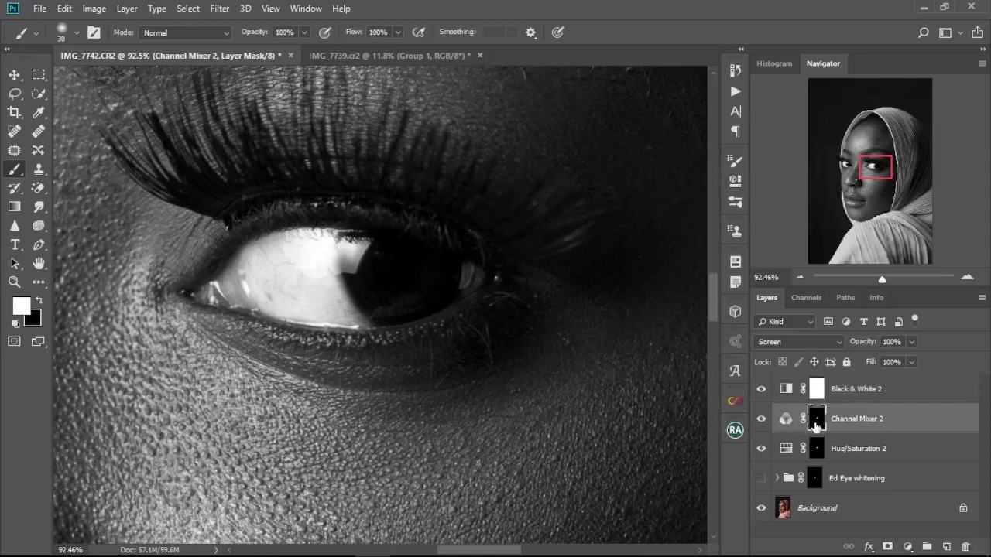
pyautogui.moveTo(816, 425); pyautogui.dragTo(821, 390)
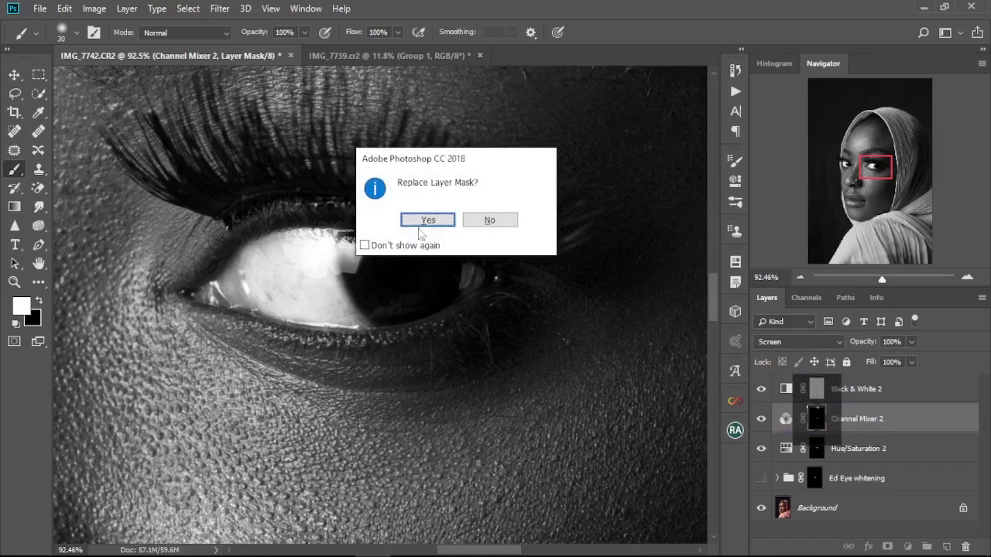
pyautogui.click(411, 222)
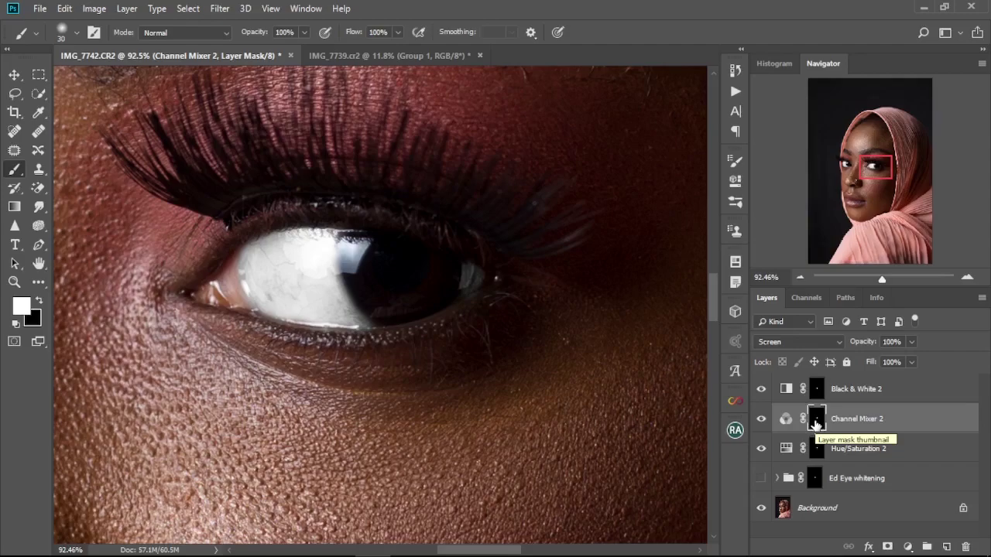
# - Add a Levels adjustment layer above the Black & White layer and brighten its midtones to 1.49
pyautogui.click(848, 395)
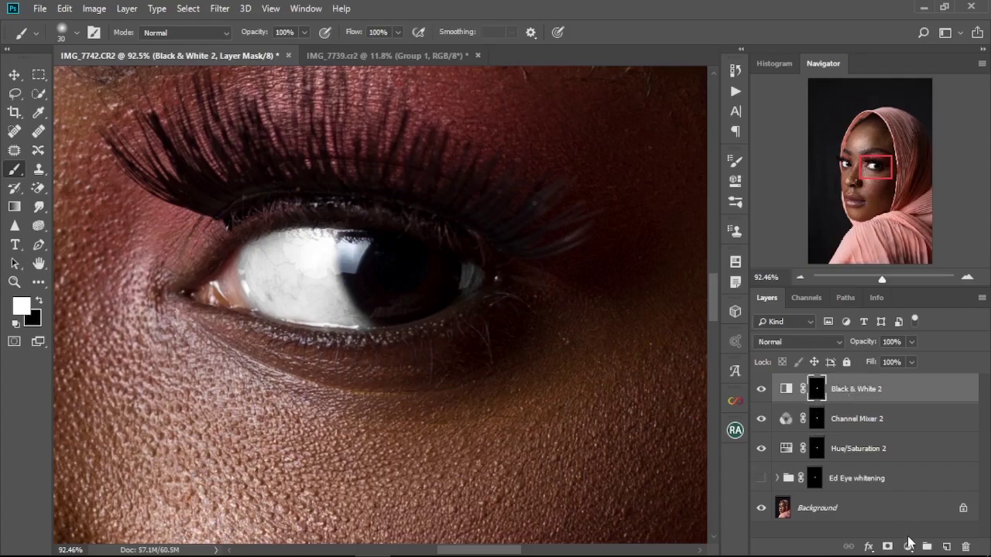
pyautogui.click(909, 548)
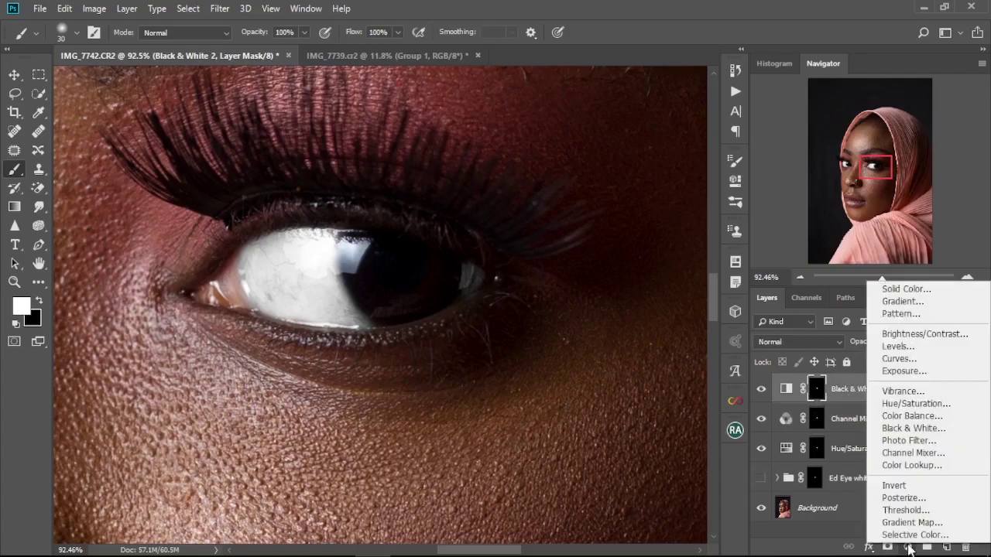
pyautogui.click(916, 350)
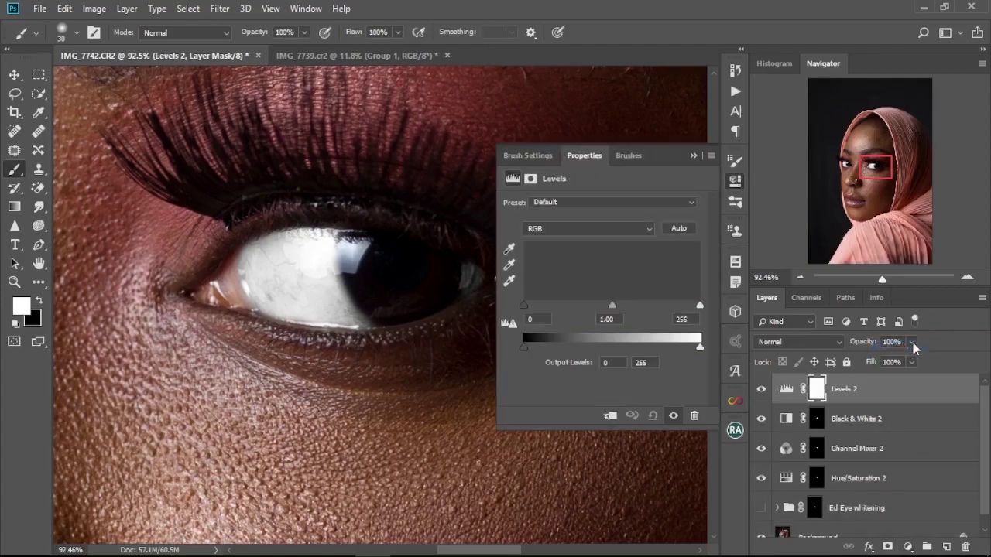
pyautogui.moveTo(613, 307); pyautogui.dragTo(587, 312)
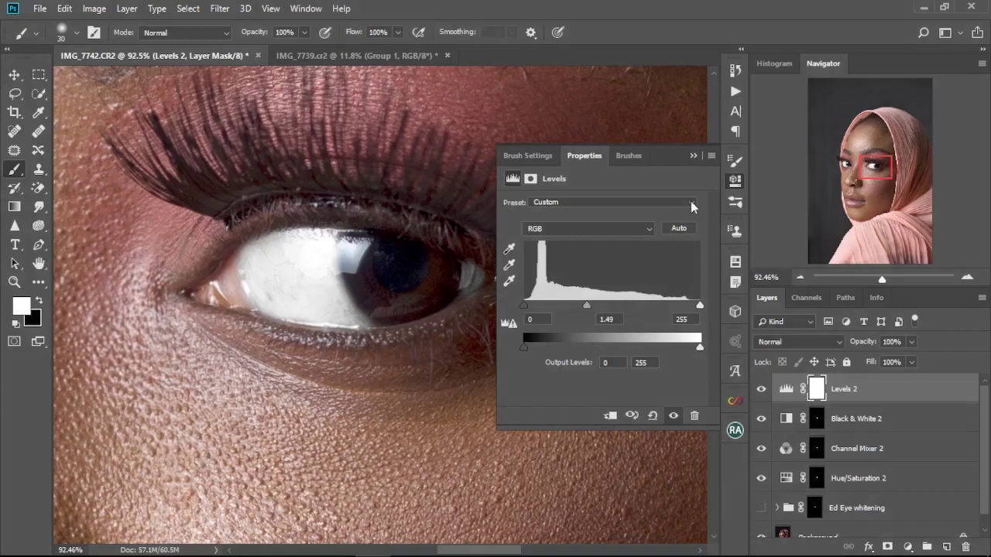
pyautogui.click(693, 157)
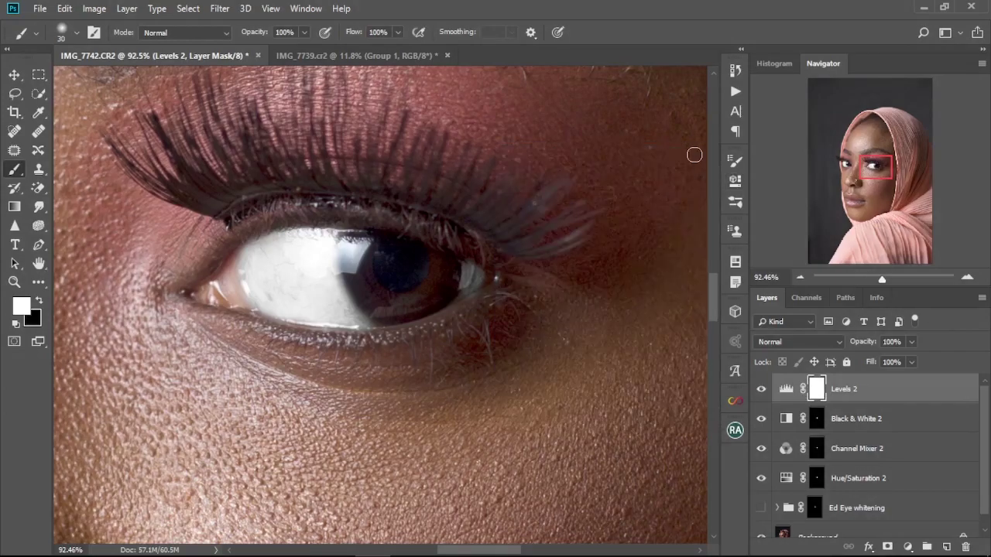
# - Replace the Levels layer's mask with the painted eye mask from the Black & White layer
pyautogui.click(816, 418)
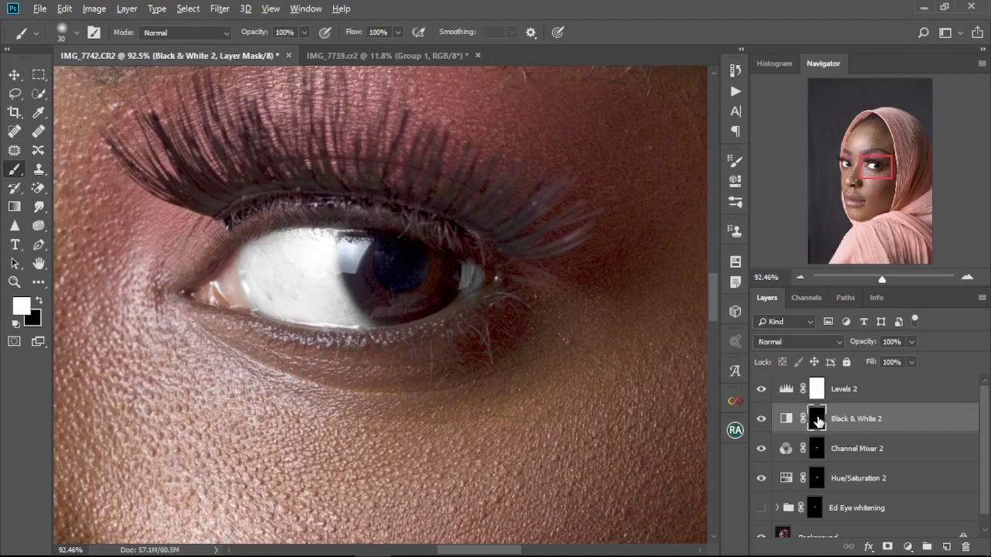
pyautogui.moveTo(818, 420); pyautogui.dragTo(819, 389)
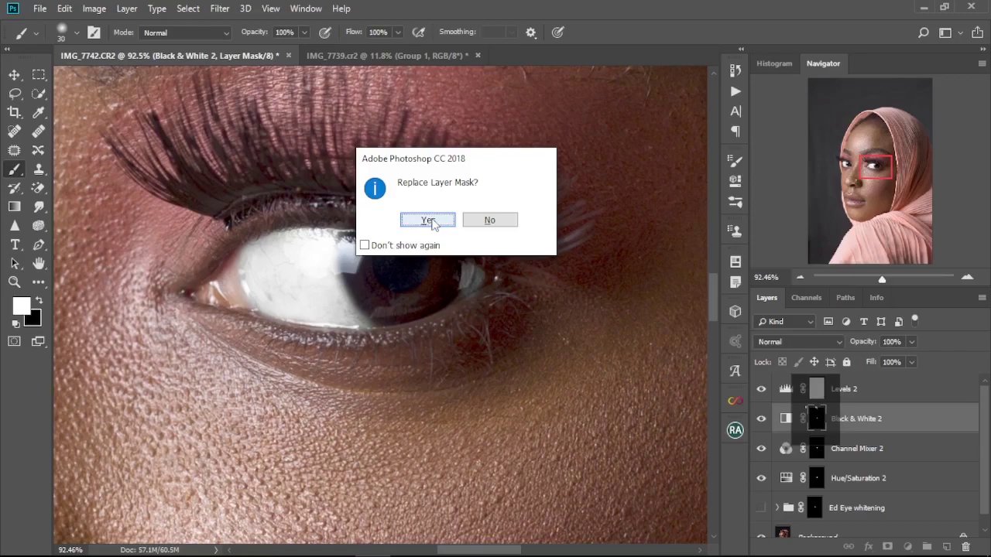
pyautogui.click(428, 221)
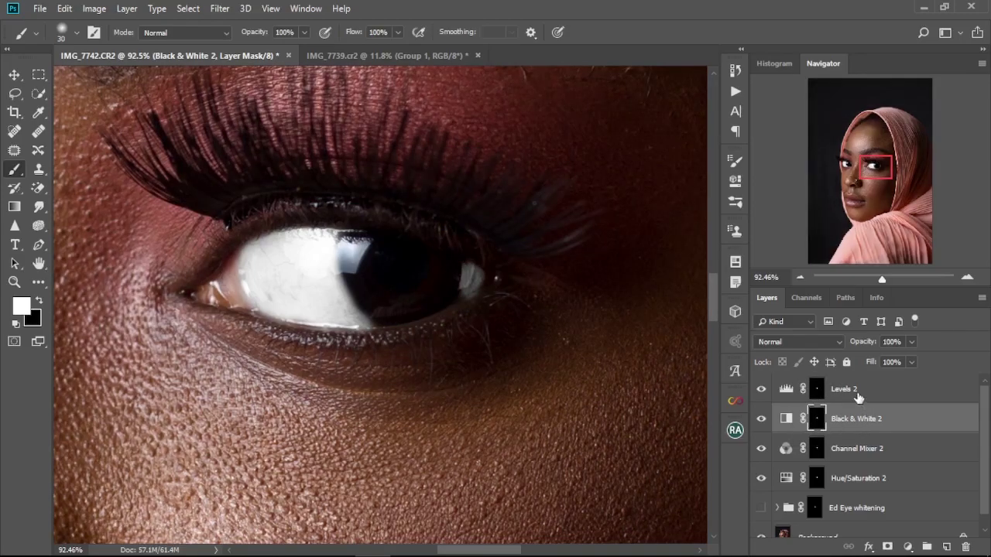
# - Group the layers from Levels 2 down to Hue/Saturation 2 and toggle the group's visibility to compare the eyes before and after
pyautogui.click(834, 395)
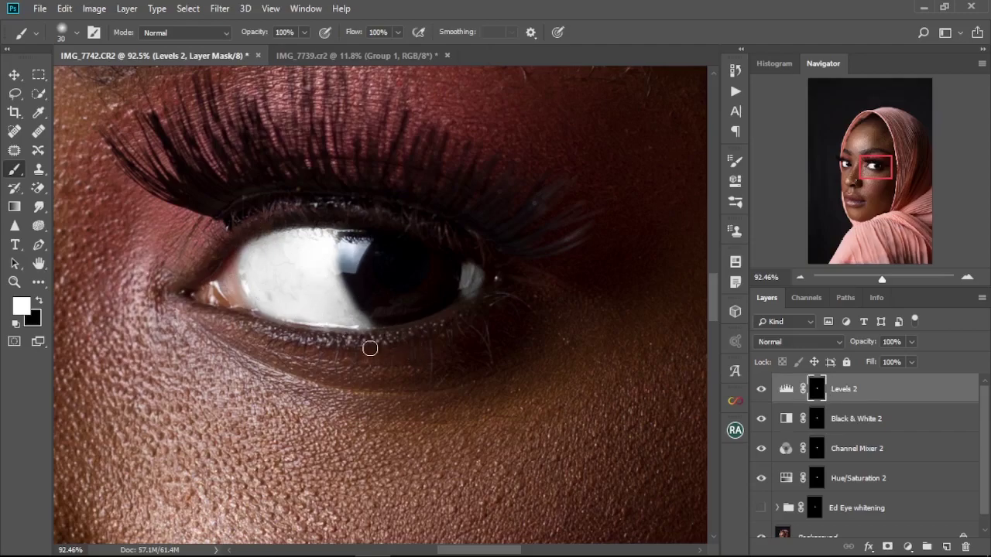
pyautogui.scroll(-5, 382, 417)
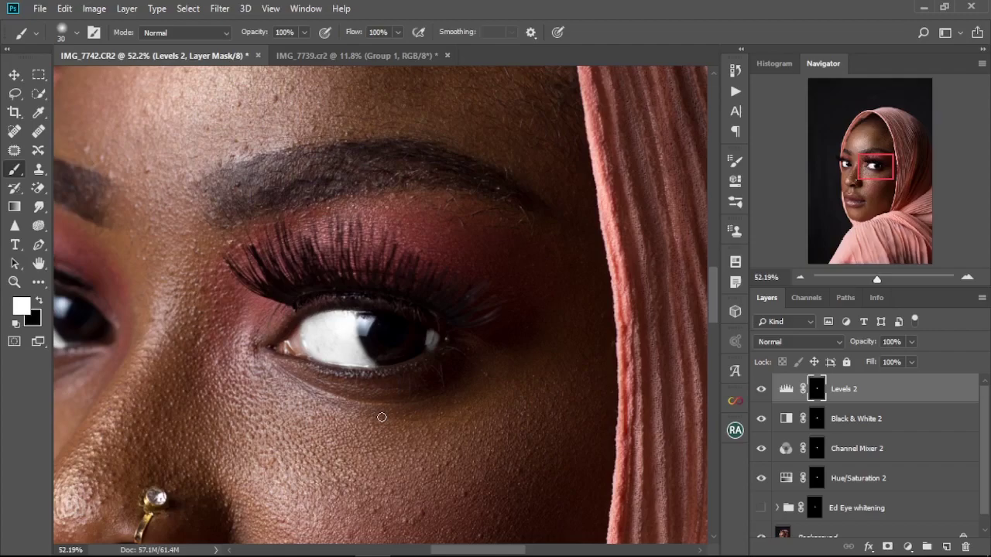
pyautogui.moveTo(342, 418); pyautogui.dragTo(422, 370)
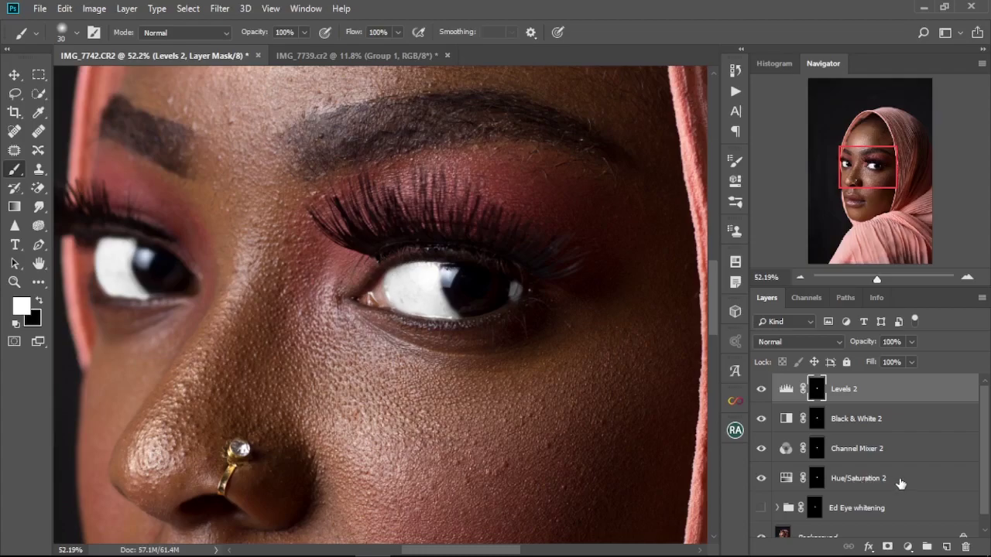
pyautogui.keyDown('shift'); pyautogui.click(900, 484); pyautogui.keyUp('shift')
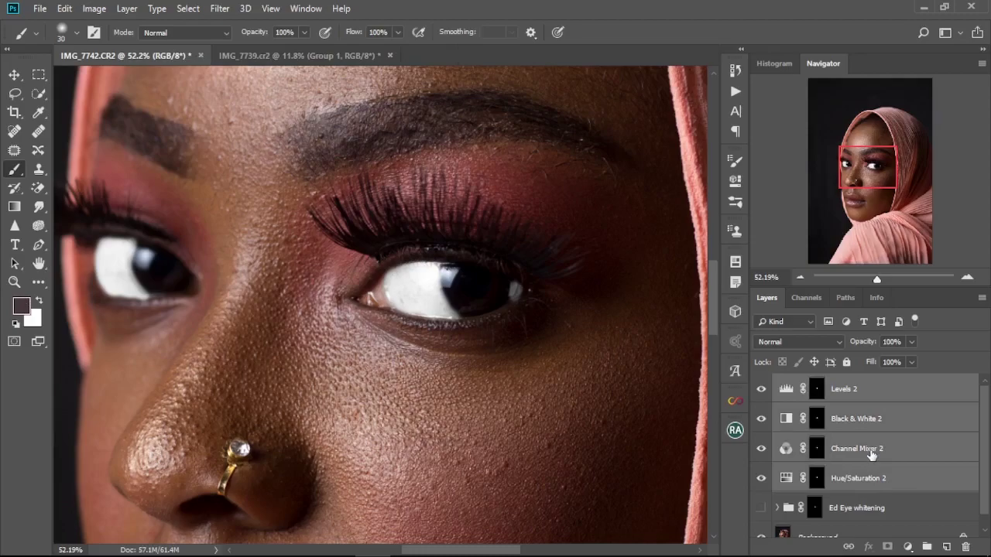
pyautogui.hotkey('ctrl', 'g')
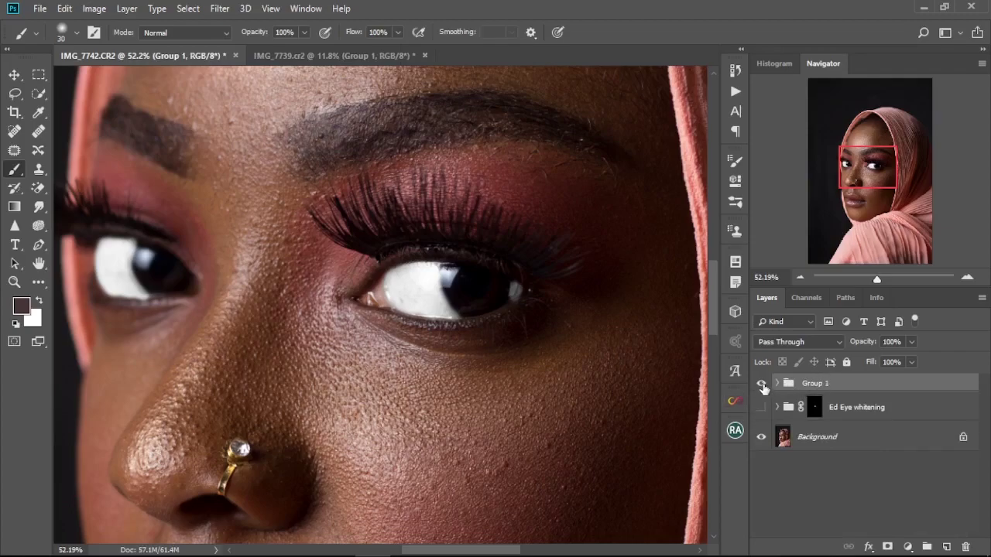
pyautogui.click(761, 384)
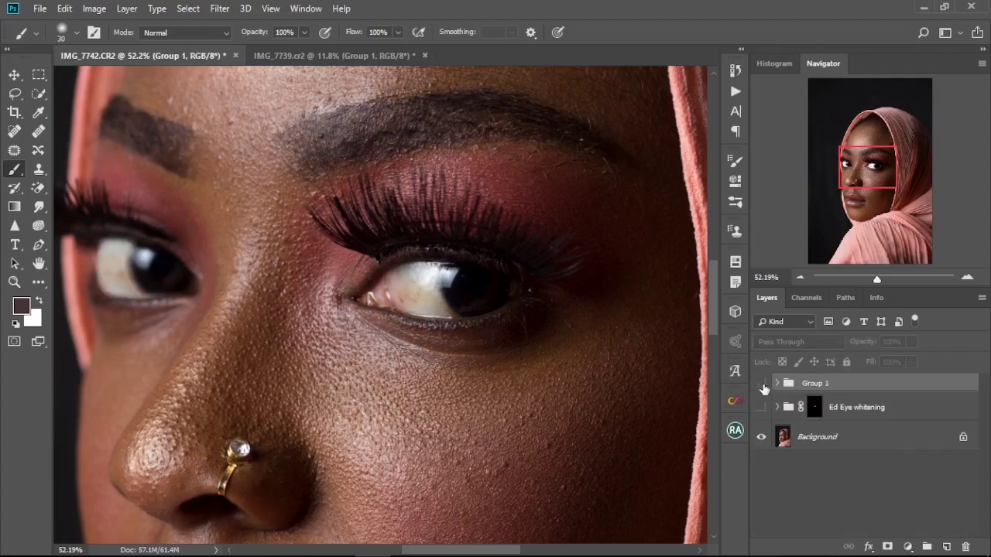
pyautogui.click(762, 384)
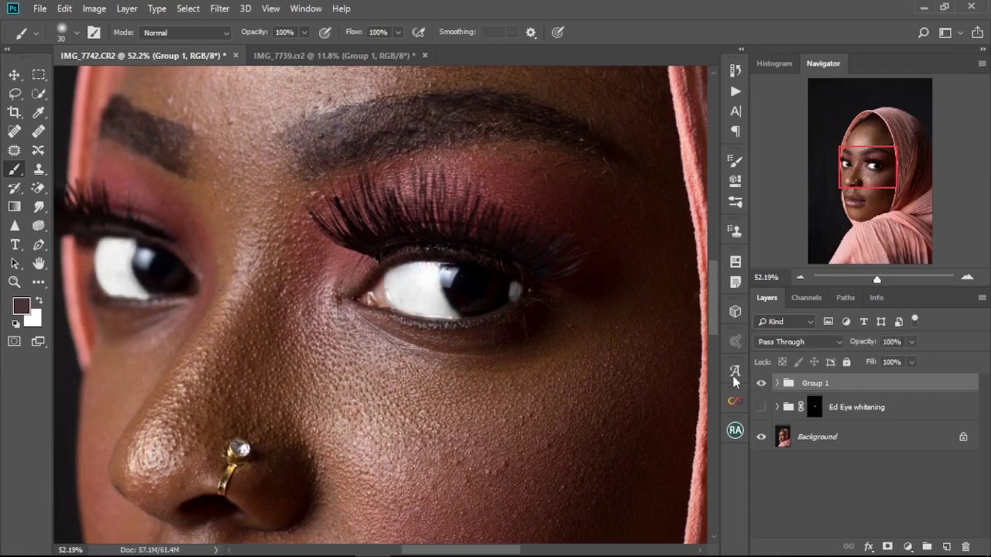
# - Add a white layer mask to Group 1 and paint black along the nearer eye's lower lid to remove the whitening spill
pyautogui.scroll(1, 369, 279)
pyautogui.scroll(1, 375, 368)
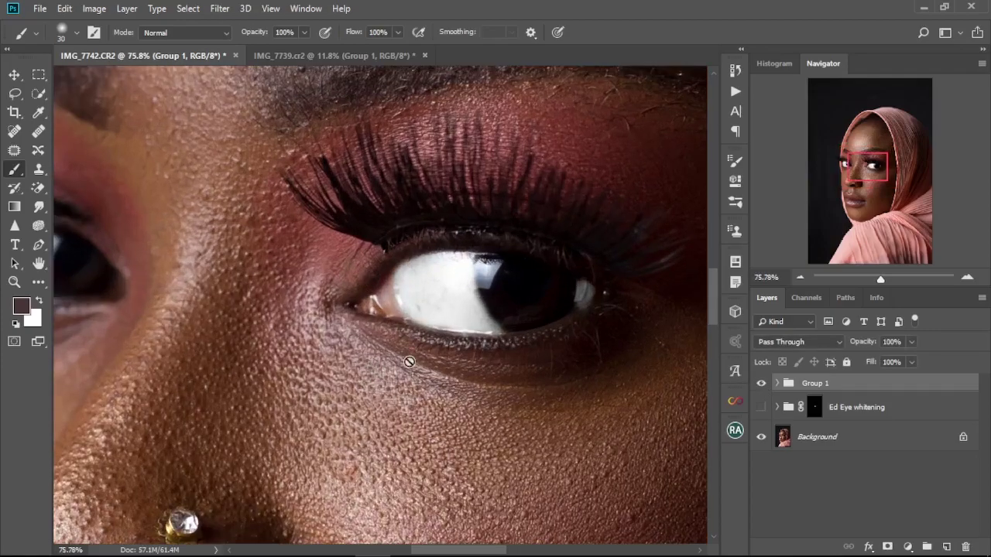
pyautogui.scroll(2, 412, 359)
pyautogui.moveTo(538, 361); pyautogui.dragTo(354, 348)
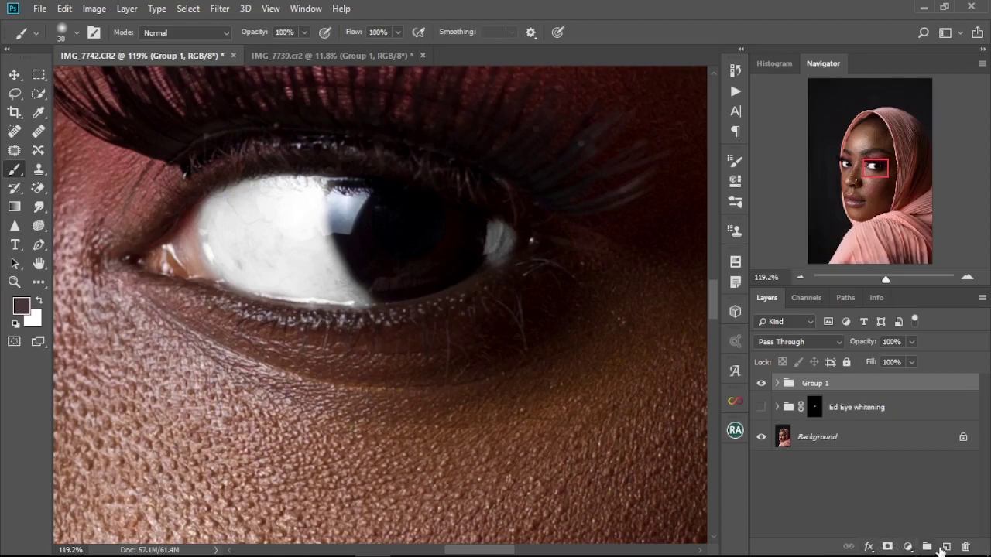
pyautogui.click(888, 546)
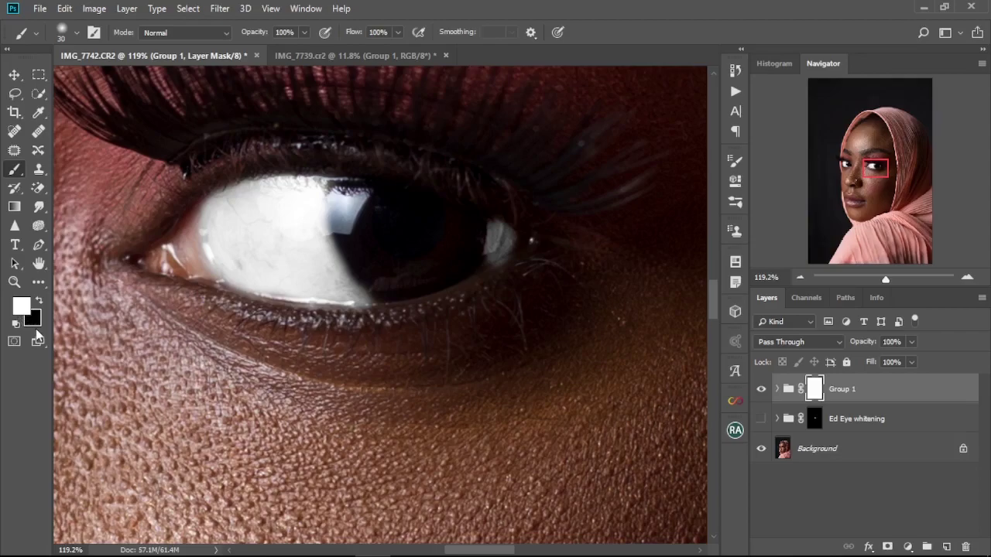
pyautogui.press('x')
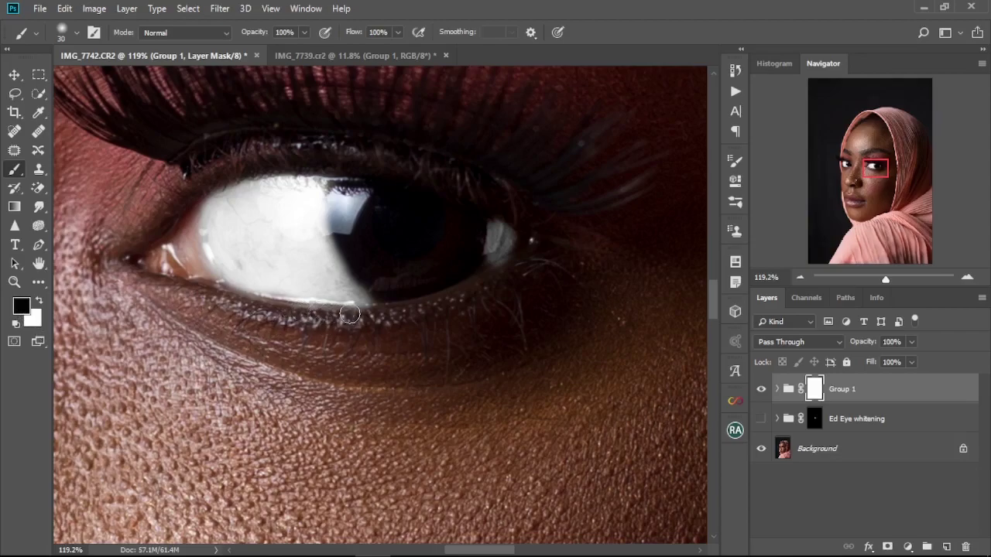
pyautogui.moveTo(302, 315); pyautogui.dragTo(396, 312)
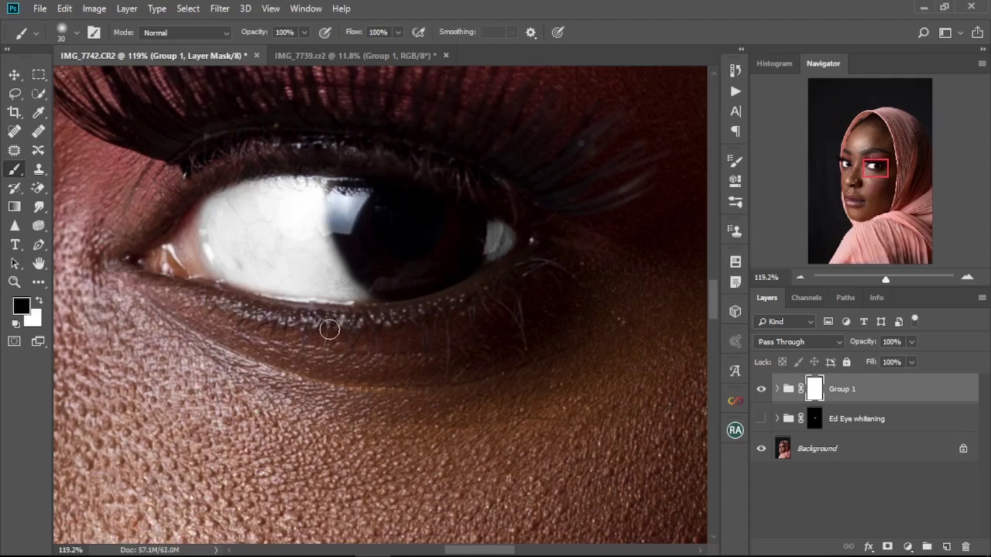
# - Paint black on the Group 1 mask along the farther eye's lower lid with the brush enlarged to 50
pyautogui.hotkey('ctrl', '0')
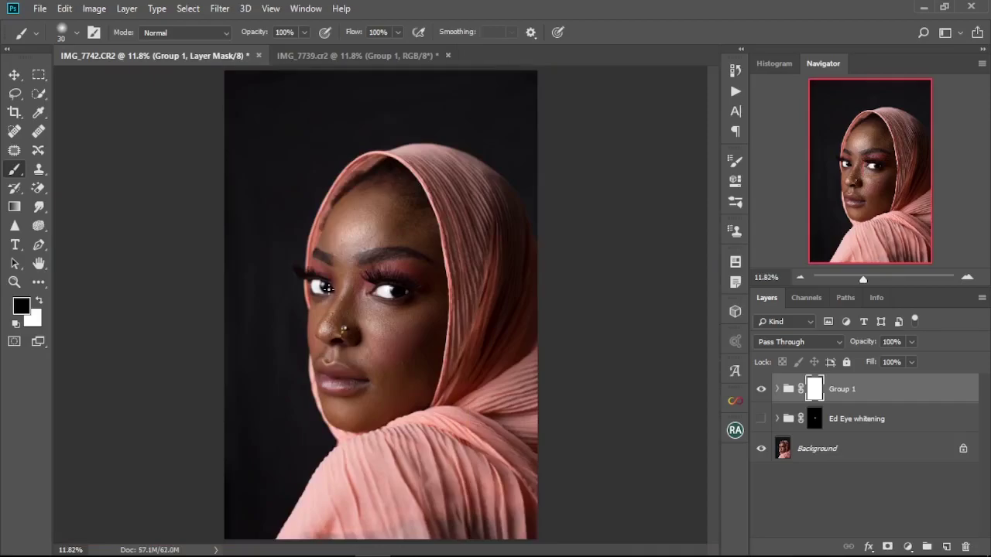
pyautogui.scroll(5, 329, 288)
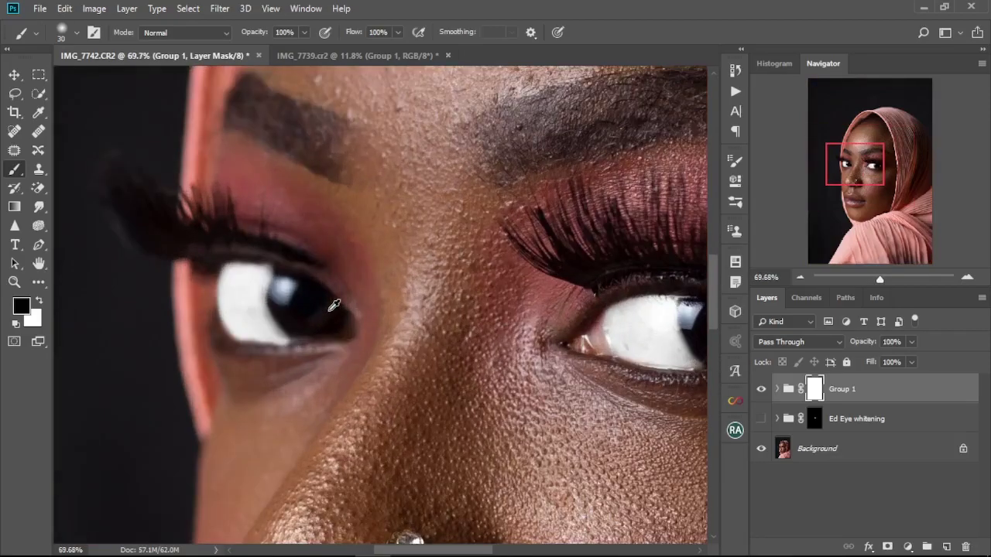
pyautogui.scroll(1, 336, 307)
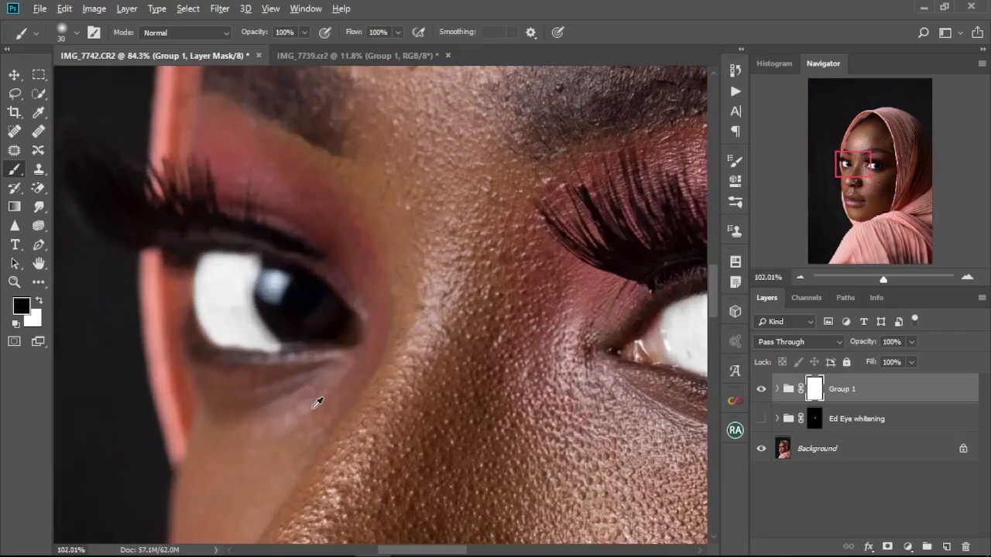
pyautogui.scroll(2, 210, 356)
pyautogui.press(']')
pyautogui.press(']')
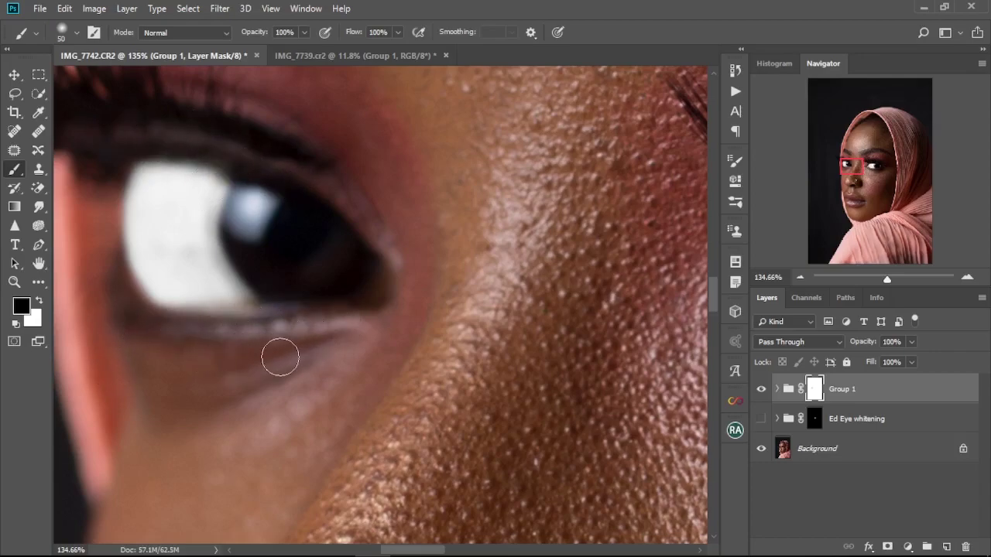
# - Check the nearer eye's edges and reduce the opacity of Group 1 to 74%
pyautogui.scroll(-5, 369, 358)
pyautogui.moveTo(456, 384); pyautogui.dragTo(362, 352)
pyautogui.scroll(4, 483, 383)
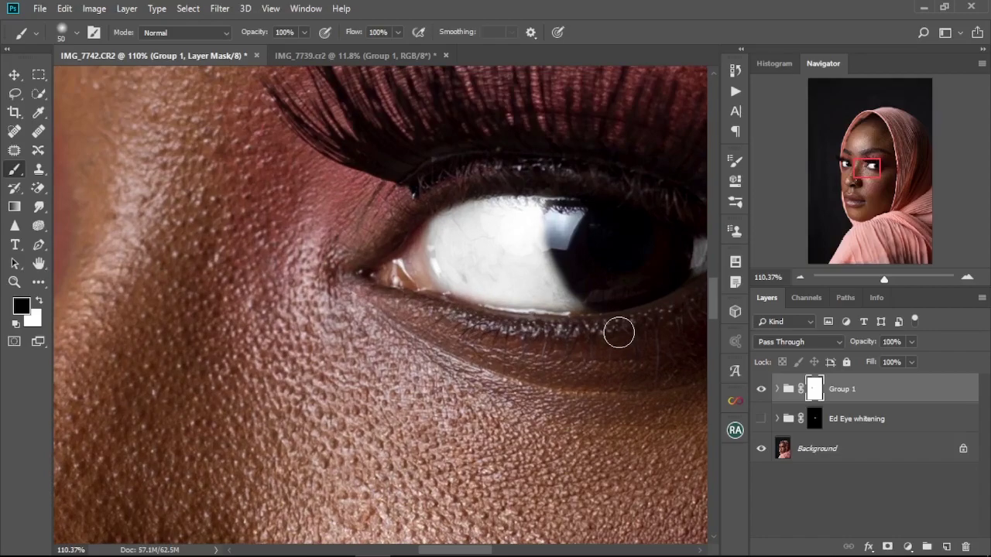
pyautogui.scroll(-5, 409, 326)
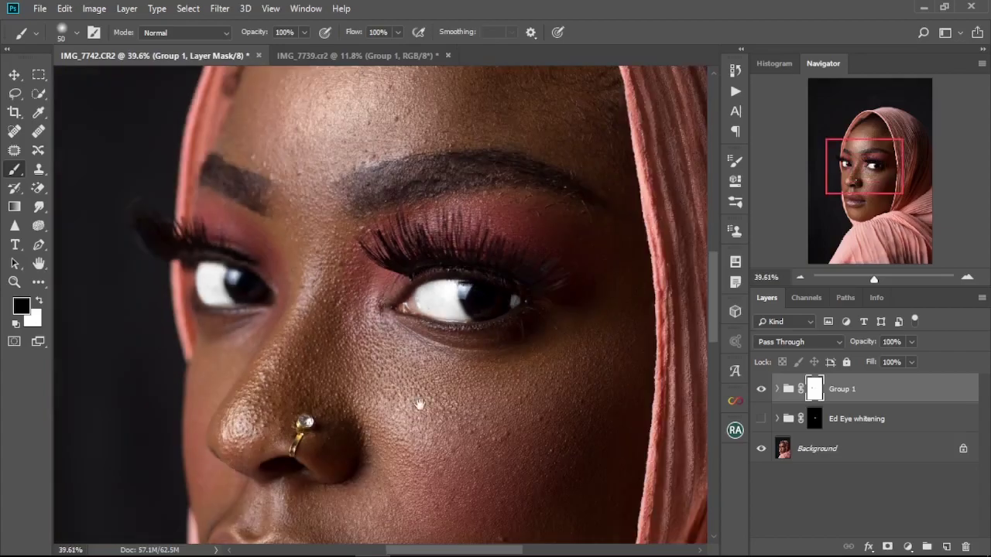
pyautogui.moveTo(421, 404); pyautogui.dragTo(400, 308)
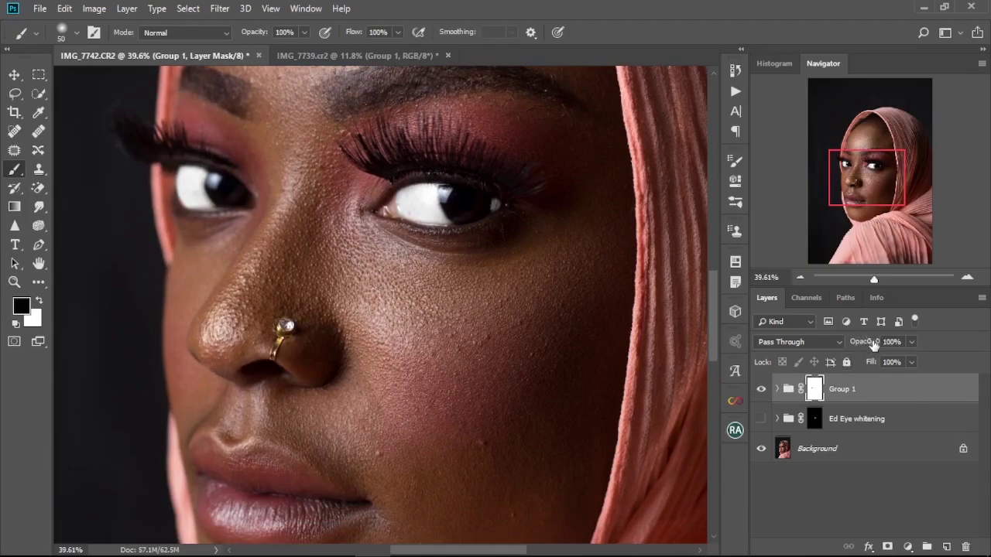
pyautogui.moveTo(873, 343)
pyautogui.mouseDown()
pyautogui.moveTo(854, 345)
pyautogui.moveTo(863, 344)
pyautogui.mouseUp()
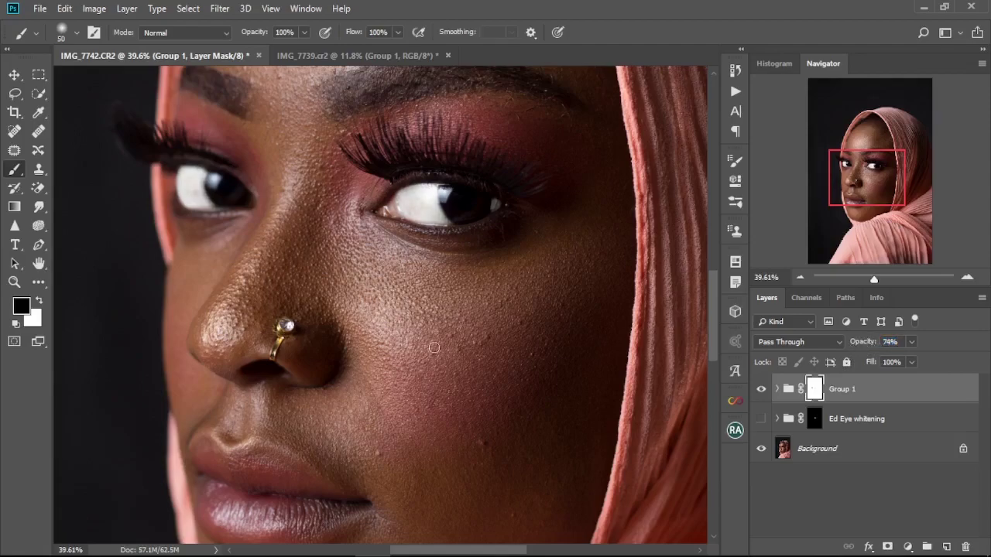
# - Lower the opacity of Group 1 further to about 68% and toggle its visibility to compare the eyes with the original
pyautogui.scroll(-3, 422, 325)
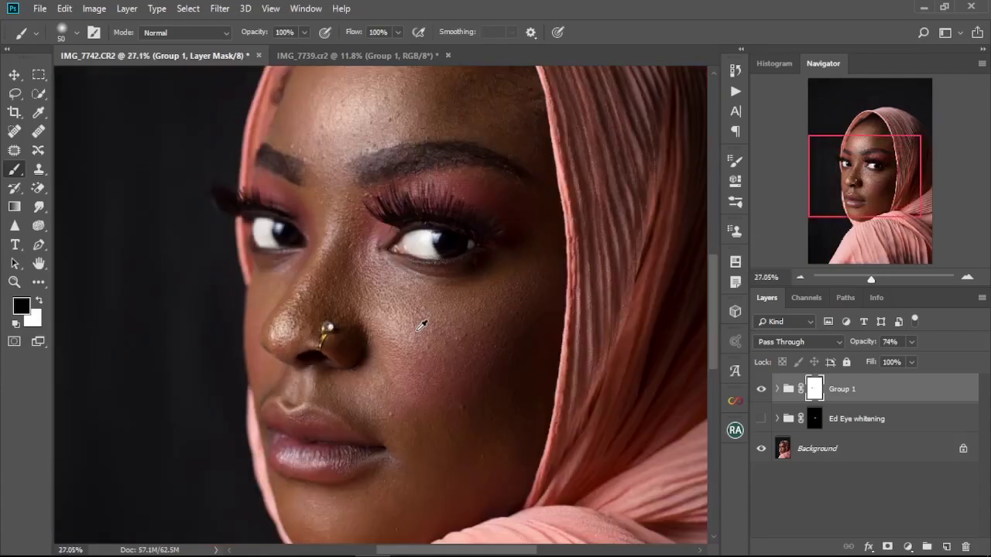
pyautogui.scroll(-2, 422, 325)
pyautogui.moveTo(420, 361); pyautogui.dragTo(393, 321)
pyautogui.scroll(3, 389, 319)
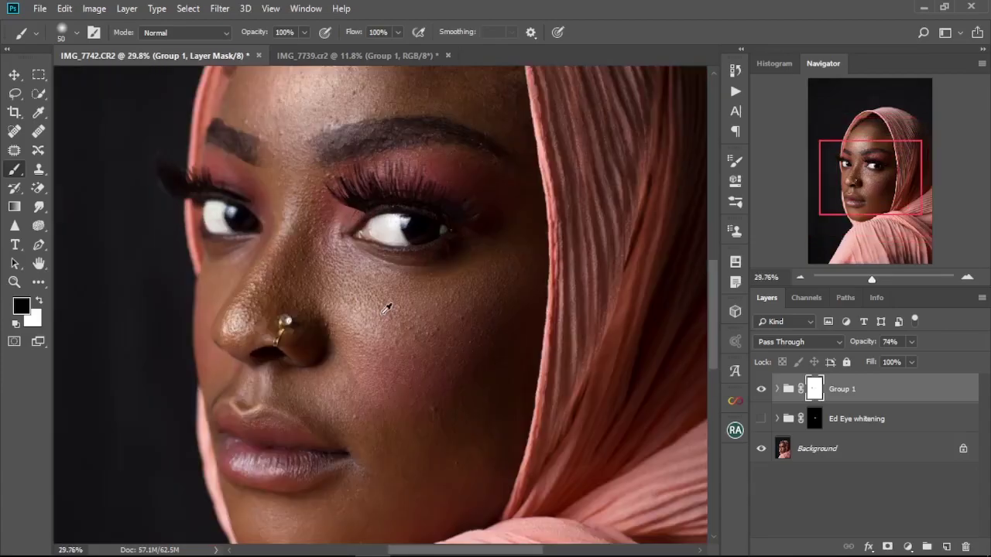
pyautogui.moveTo(873, 344); pyautogui.dragTo(867, 346)
pyautogui.click(762, 390)
pyautogui.click(762, 389)
pyautogui.click(762, 389)
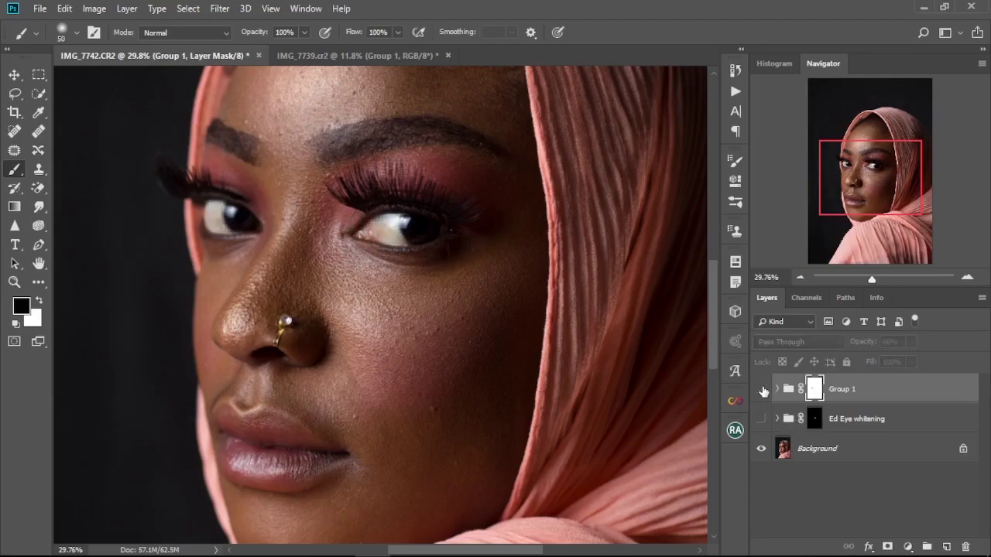
# - Toggle Group 1's visibility to compare the whitened eyes with the original, and inspect both eyes at several magnifications
pyautogui.click(762, 389)
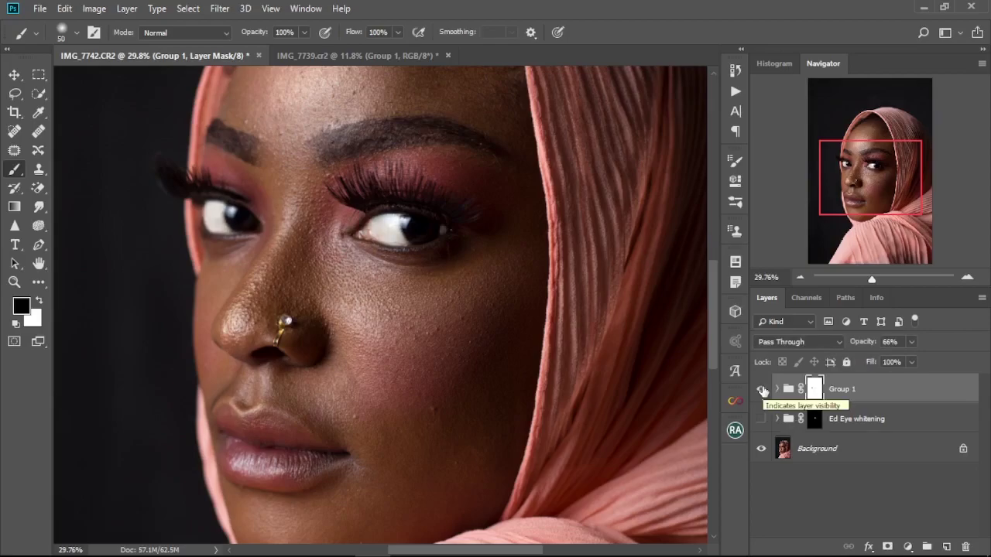
pyautogui.click(761, 389)
pyautogui.click(762, 389)
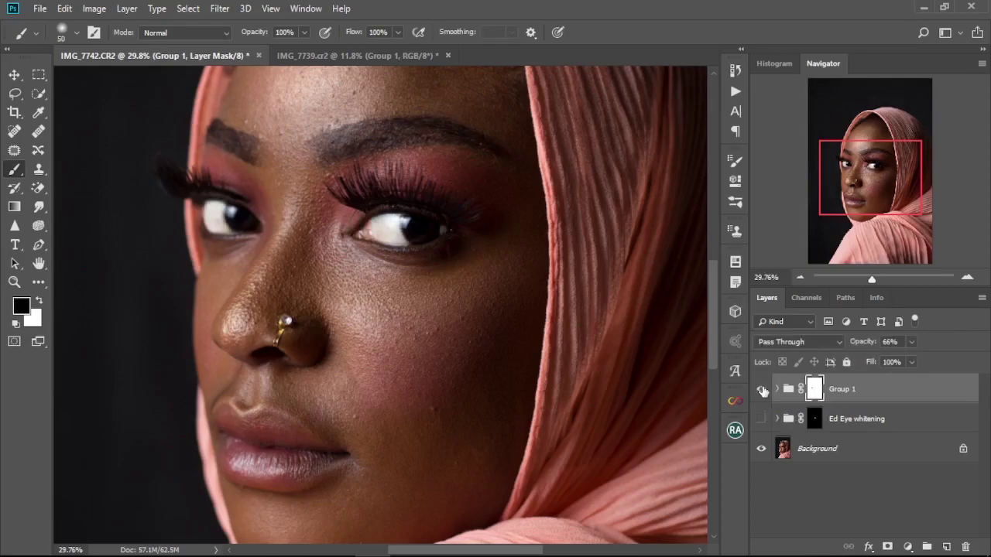
pyautogui.scroll(-3, 346, 264)
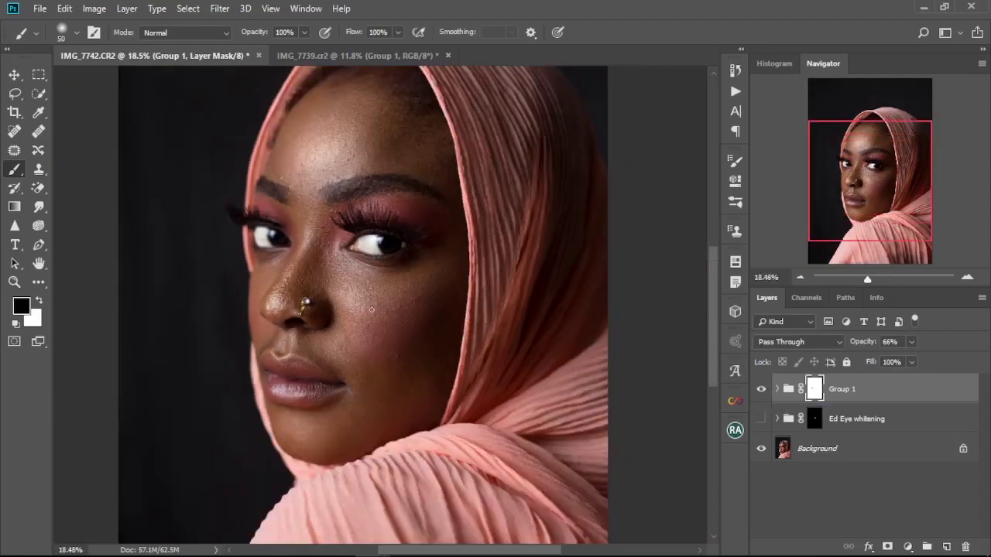
pyautogui.moveTo(349, 290)
pyautogui.mouseDown()
pyautogui.moveTo(354, 329)
pyautogui.moveTo(377, 344)
pyautogui.moveTo(367, 287)
pyautogui.mouseUp()
pyautogui.scroll(3, 352, 303)
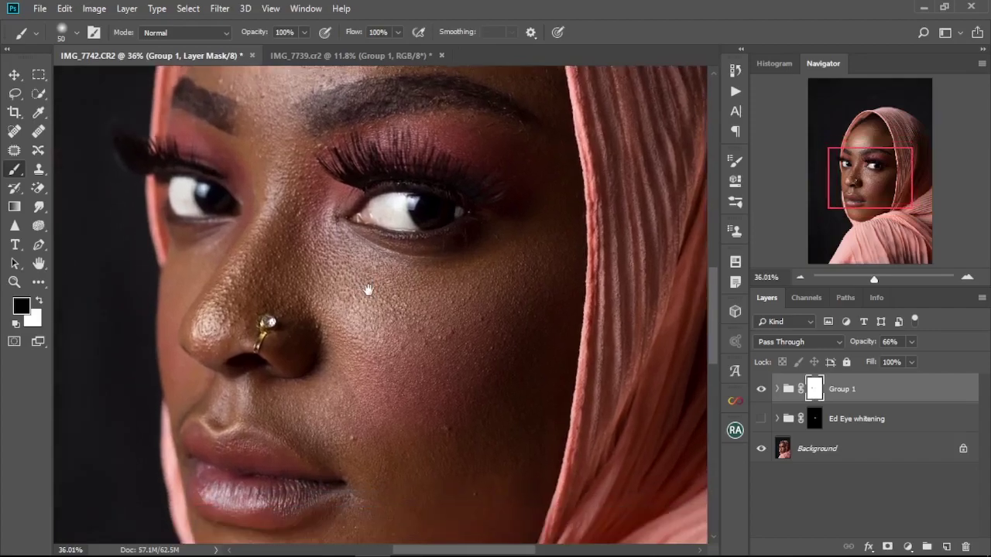
pyautogui.scroll(1, 374, 284)
pyautogui.scroll(1, 373, 284)
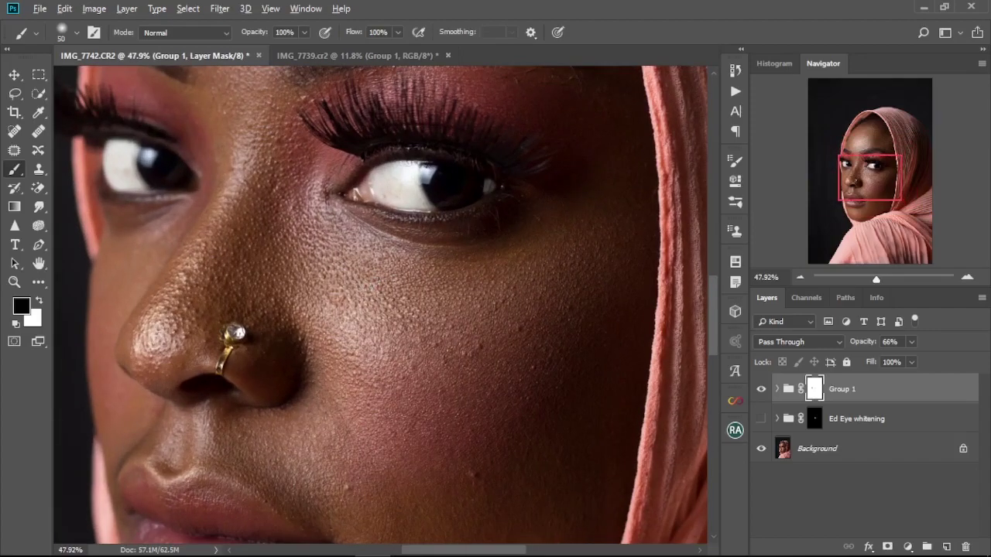
pyautogui.scroll(-5, 372, 292)
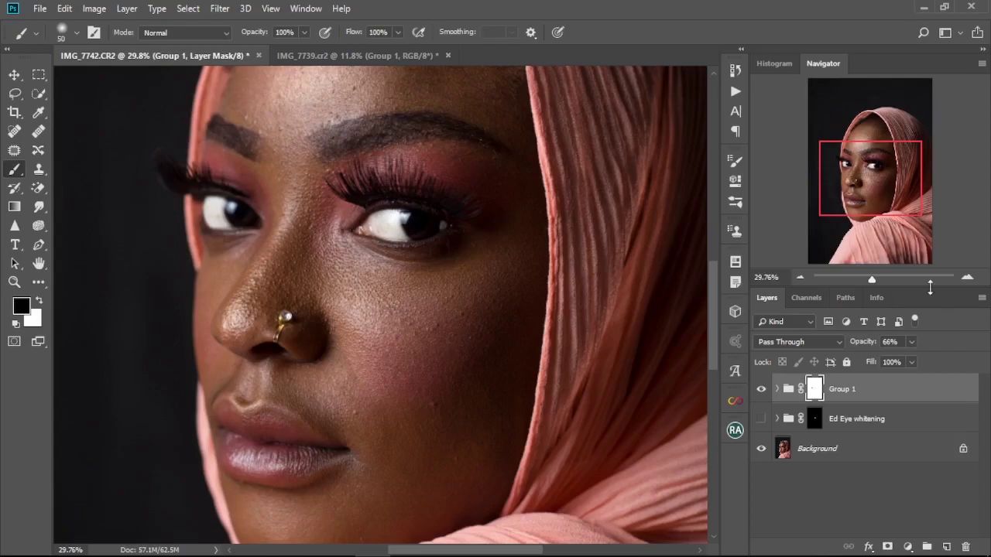
# - Group the Group 1 and Ed Eye whitening layers together and hide the combined group to view the original eyes
pyautogui.keyDown('shift'); pyautogui.click(869, 418); pyautogui.keyUp('shift')
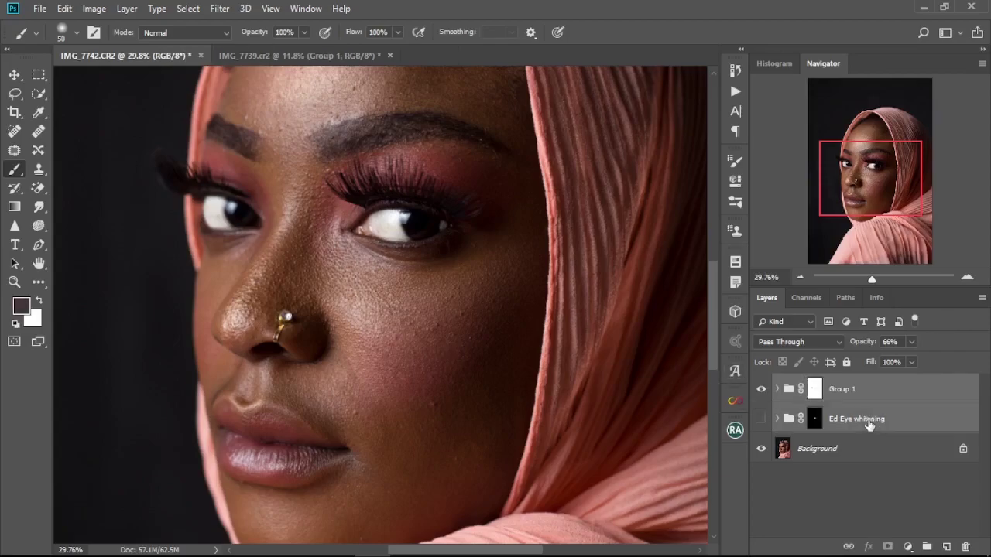
pyautogui.hotkey('ctrl', 'g')
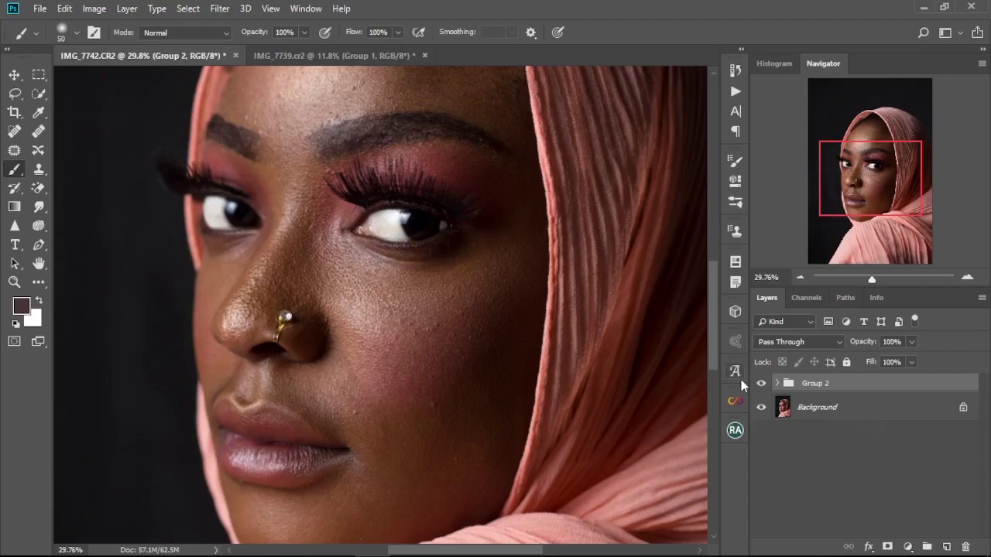
pyautogui.click(762, 384)
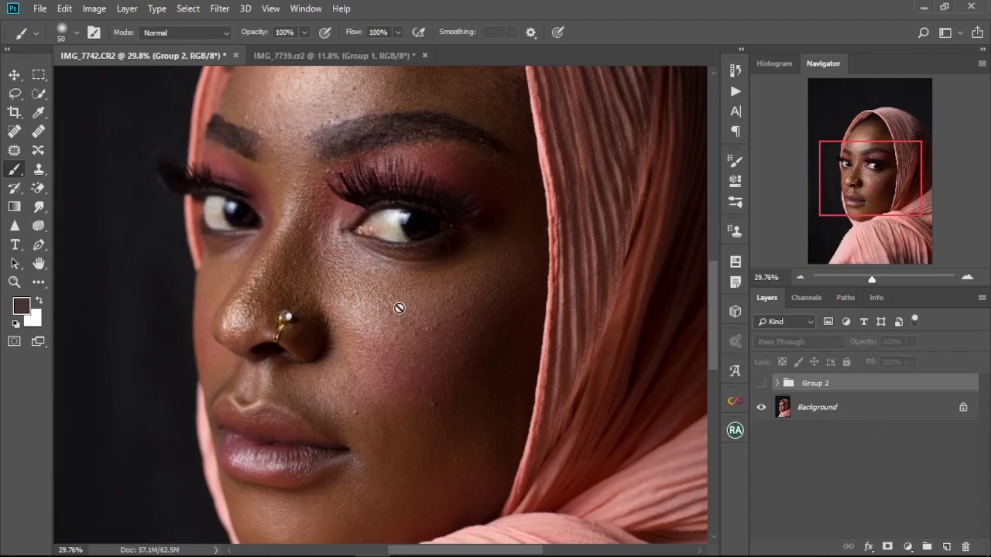
pyautogui.scroll(2, 386, 250)
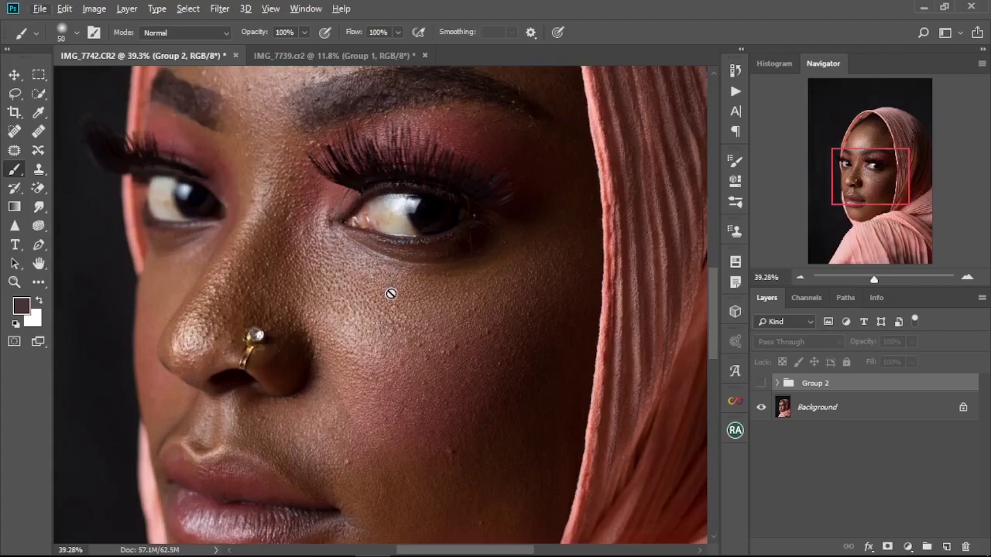
pyautogui.scroll(2, 389, 289)
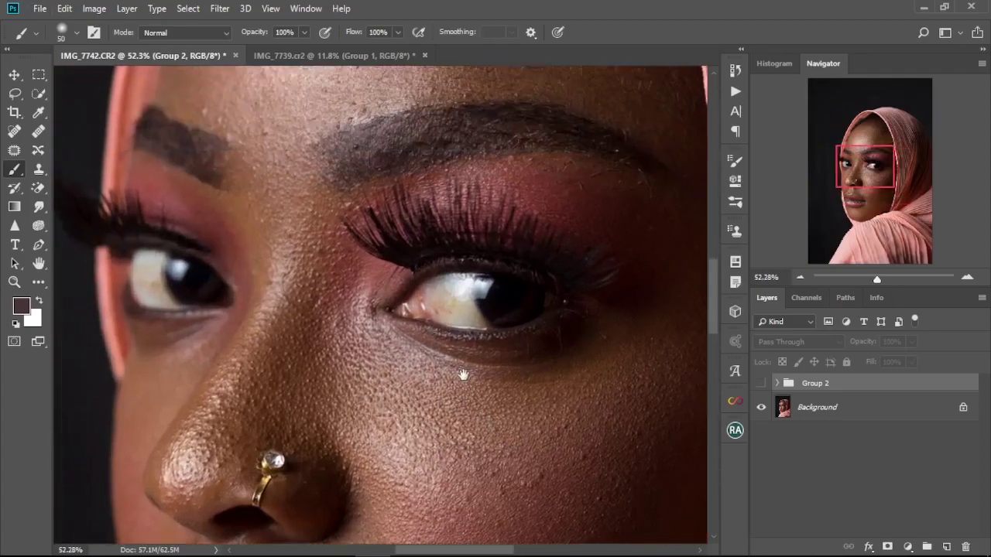
pyautogui.moveTo(463, 375); pyautogui.dragTo(464, 366)
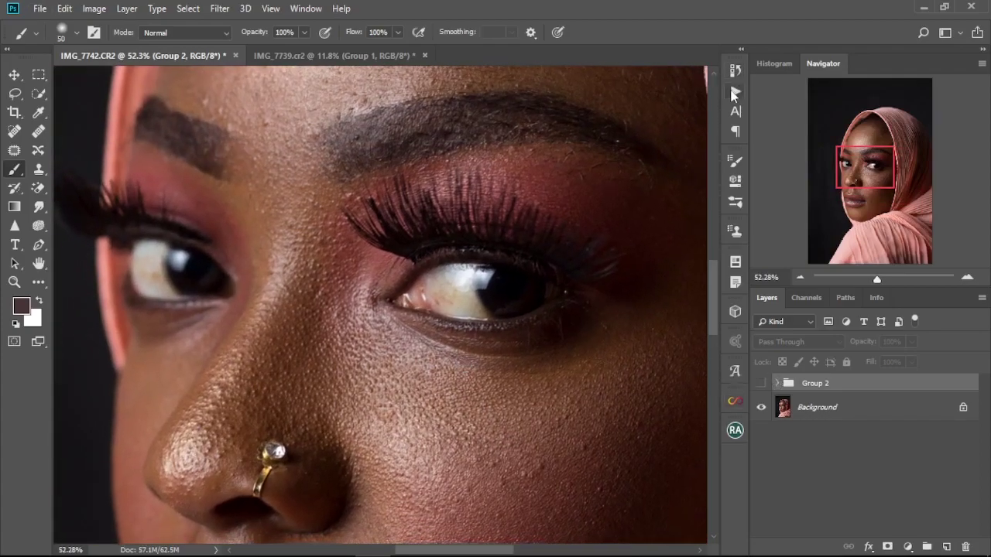
# - Run the Eye Whitening 2 action from the Eye Whitening action set
pyautogui.click(734, 94)
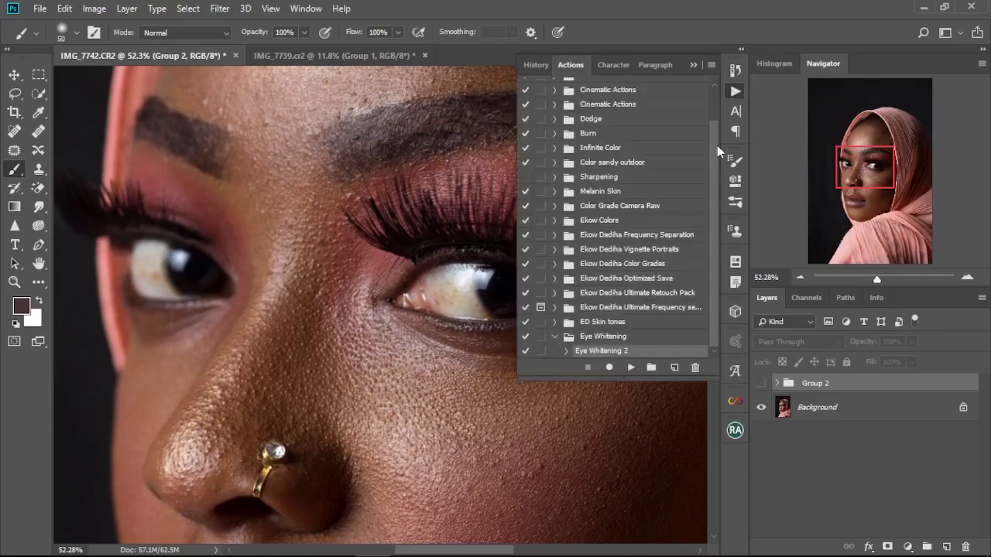
pyautogui.click(607, 339)
pyautogui.click(606, 351)
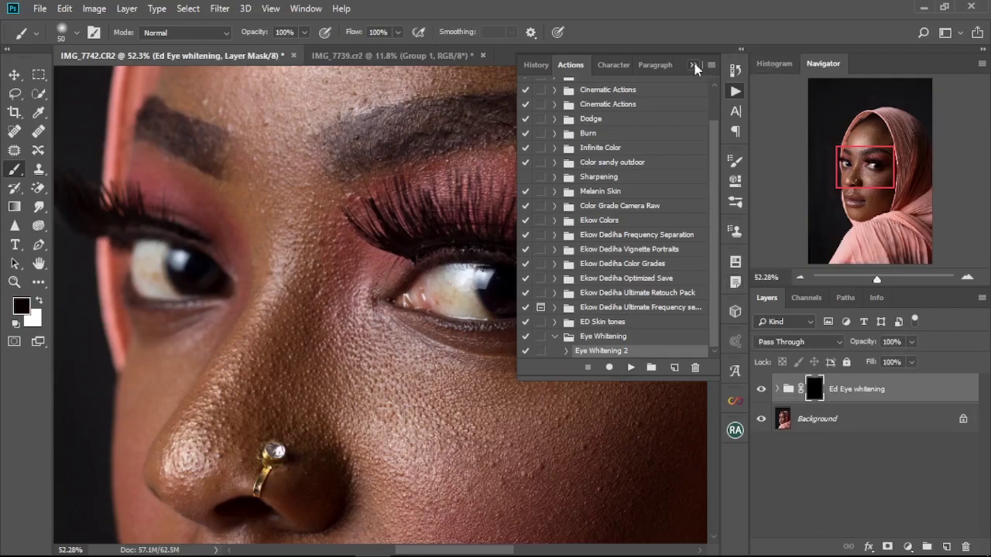
pyautogui.click(693, 65)
# - Paint white with the Brush on the Ed Eye whitening group's black mask over the nearer eye's white, using brush size 50
pyautogui.rightClick(14, 171)
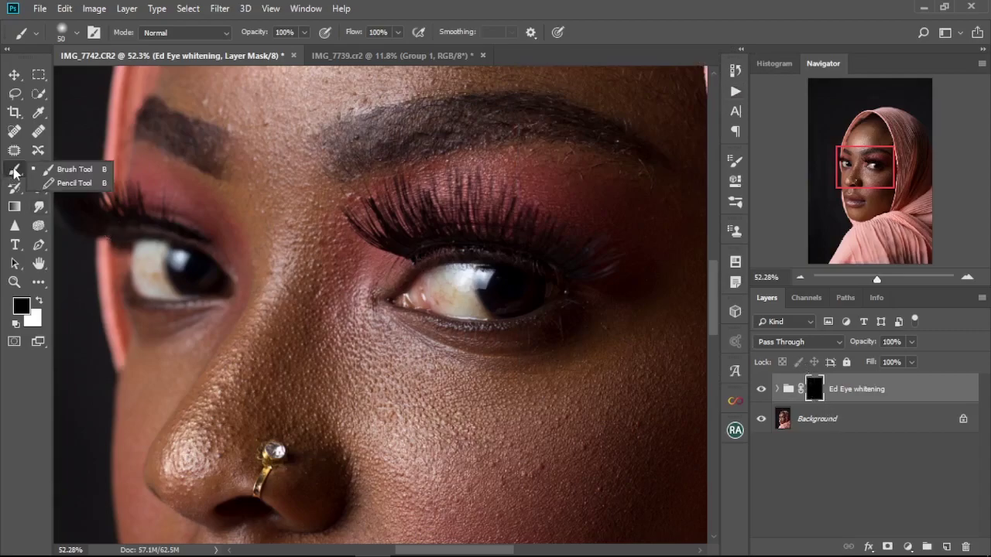
pyautogui.click(71, 170)
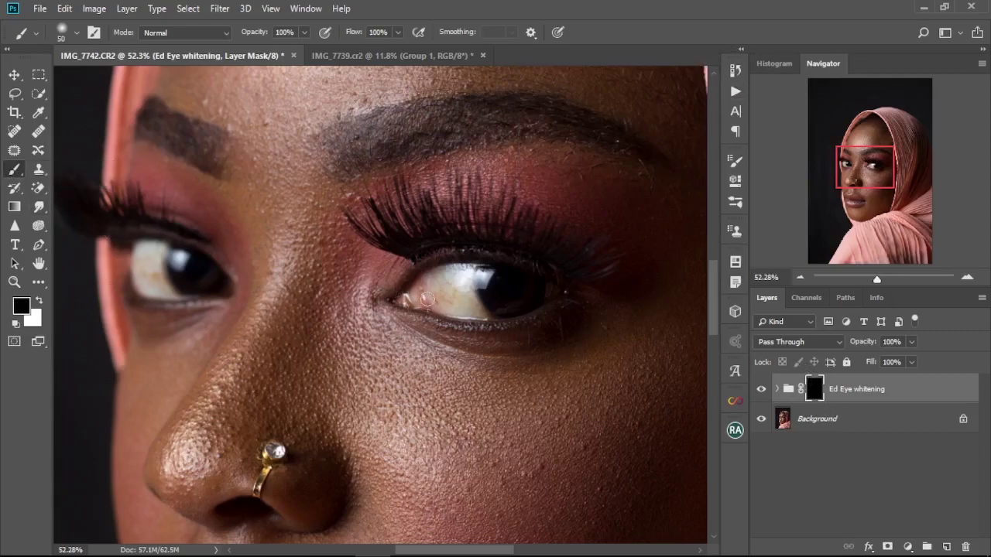
pyautogui.scroll(2, 428, 298)
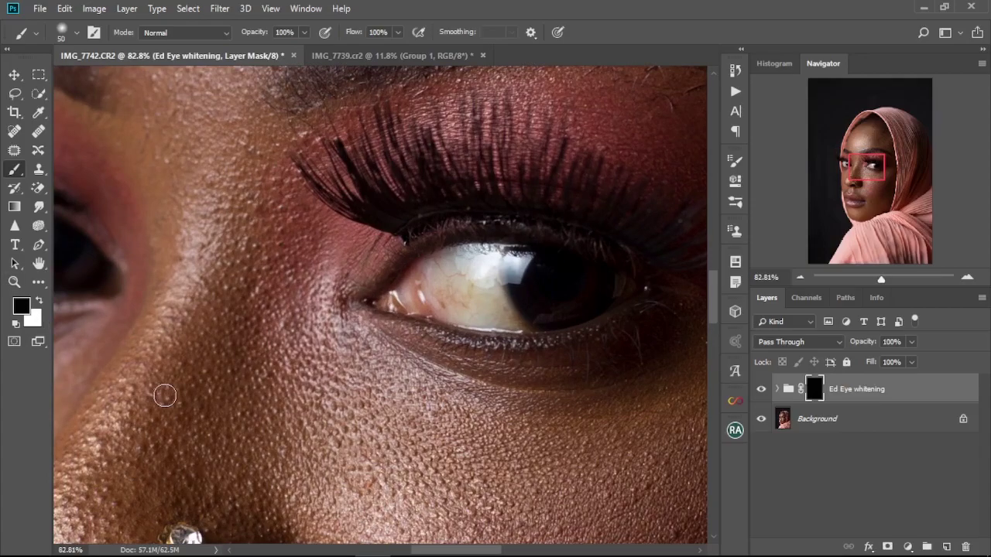
pyautogui.press('x')
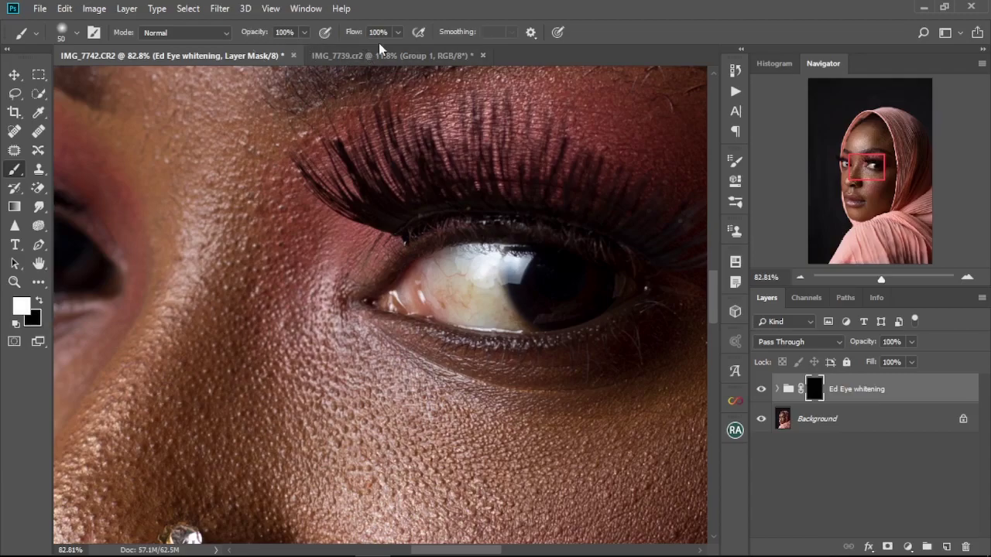
pyautogui.scroll(-2, 364, 209)
pyautogui.hscroll(3, 364, 209)
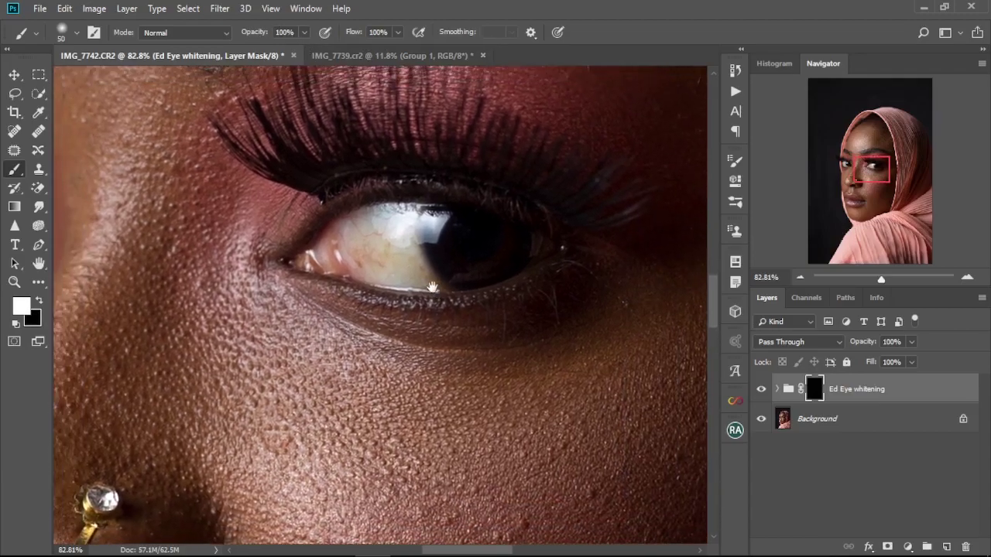
pyautogui.scroll(2, 379, 250)
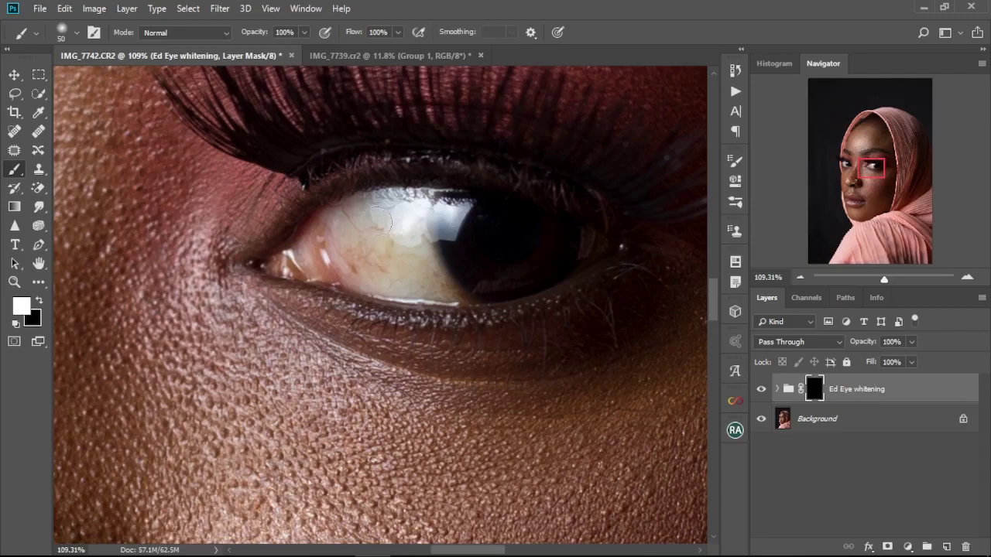
pyautogui.moveTo(375, 219)
pyautogui.mouseDown()
pyautogui.moveTo(387, 267)
pyautogui.moveTo(333, 256)
pyautogui.moveTo(410, 232)
pyautogui.moveTo(435, 291)
pyautogui.moveTo(471, 296)
pyautogui.moveTo(465, 318)
pyautogui.mouseUp()
pyautogui.press('[')
pyautogui.press('[')
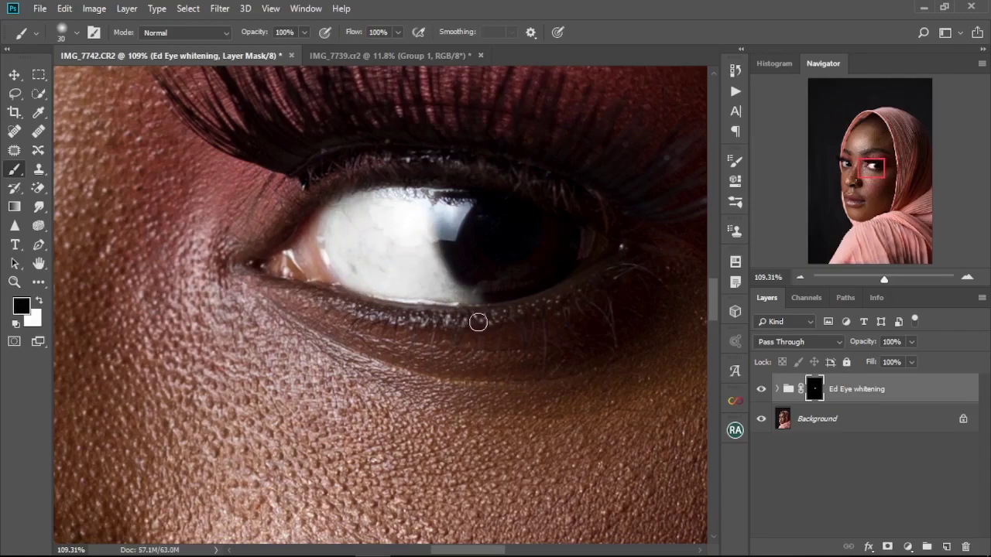
pyautogui.press('x')
# - Paint white on the Ed Eye whitening mask over the farther eye's white with the brush enlarged to 60
pyautogui.scroll(-3, 469, 224)
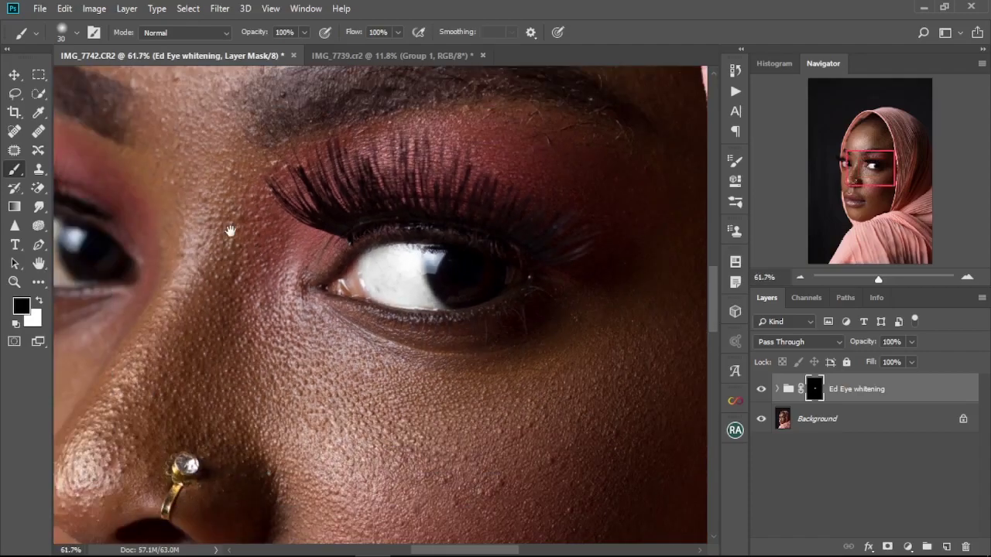
pyautogui.scroll(4, 285, 321)
pyautogui.press('x')
pyautogui.press(']')
pyautogui.press(']')
pyautogui.press(']')
pyautogui.moveTo(201, 302)
pyautogui.mouseDown()
pyautogui.moveTo(177, 314)
pyautogui.moveTo(179, 258)
pyautogui.moveTo(231, 326)
pyautogui.moveTo(200, 309)
pyautogui.moveTo(260, 363)
pyautogui.moveTo(227, 259)
pyautogui.moveTo(218, 360)
pyautogui.moveTo(266, 389)
pyautogui.mouseUp()
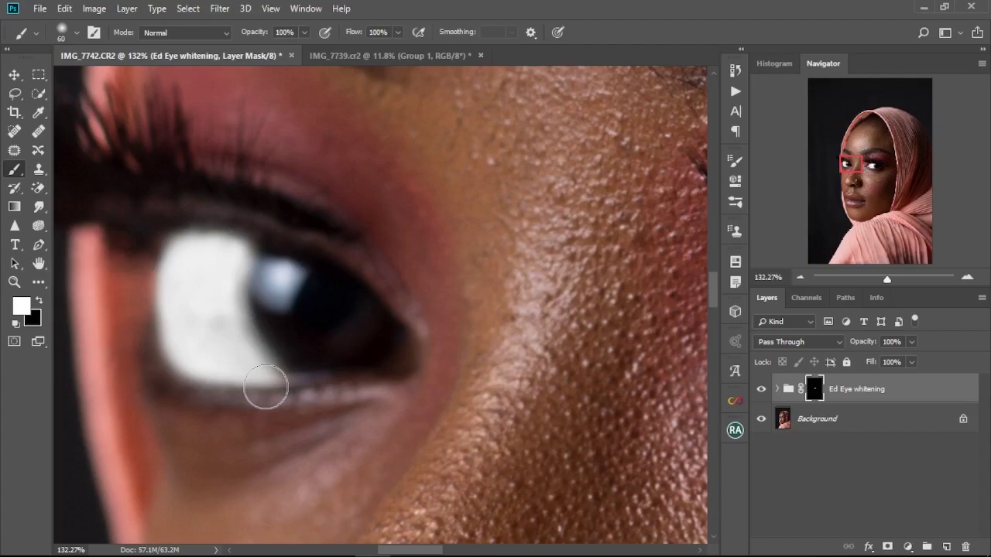
# - Lower the Ed Eye whitening group's opacity to 70% and inspect both eyes up close
pyautogui.hotkey('ctrl', '0')
pyautogui.moveTo(870, 343); pyautogui.dragTo(867, 344)
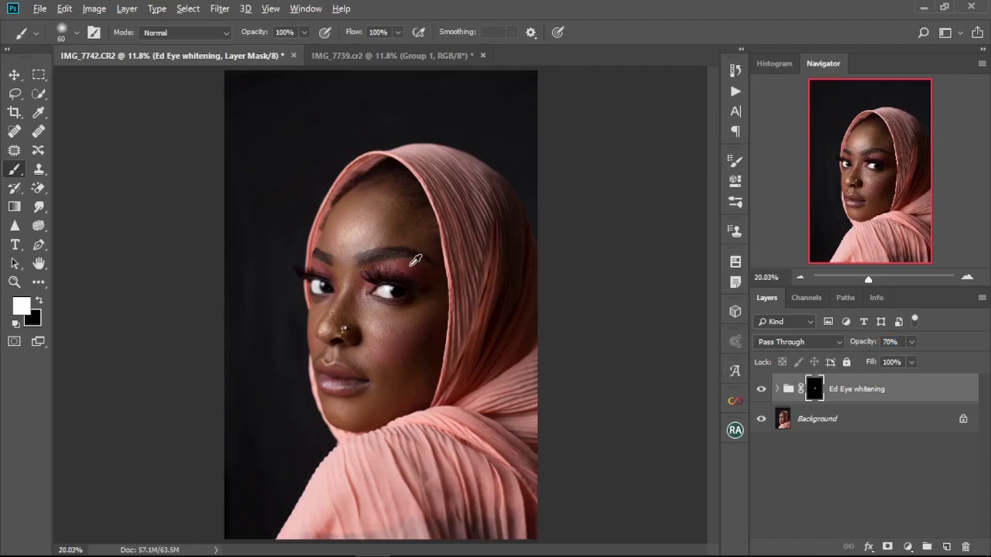
pyautogui.scroll(5, 416, 261)
pyautogui.moveTo(371, 379); pyautogui.dragTo(447, 351)
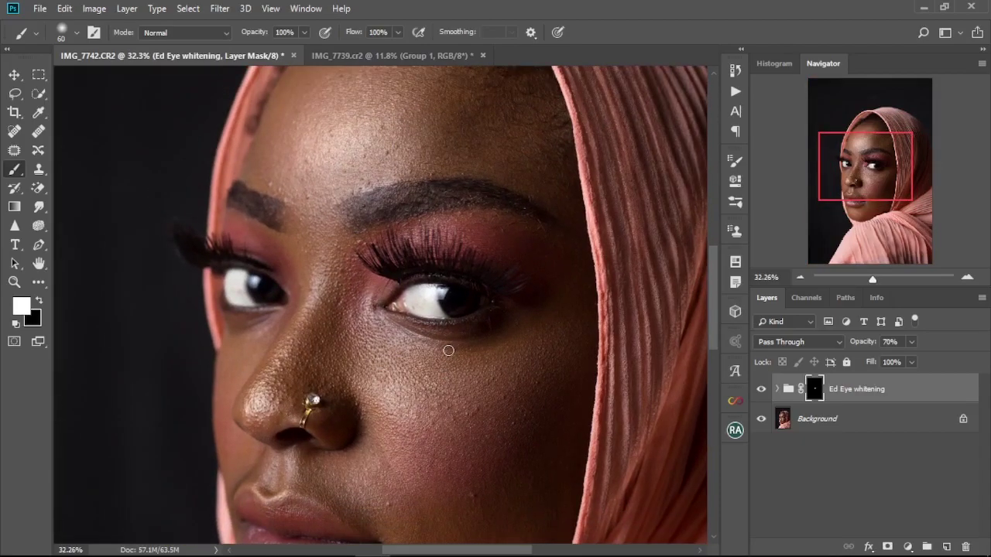
pyautogui.scroll(2, 448, 350)
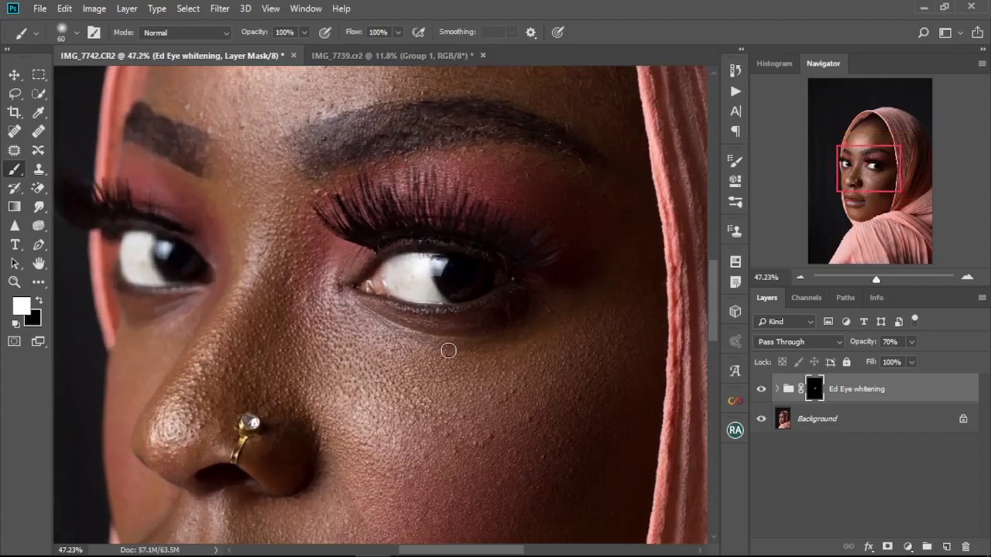
pyautogui.scroll(2, 448, 351)
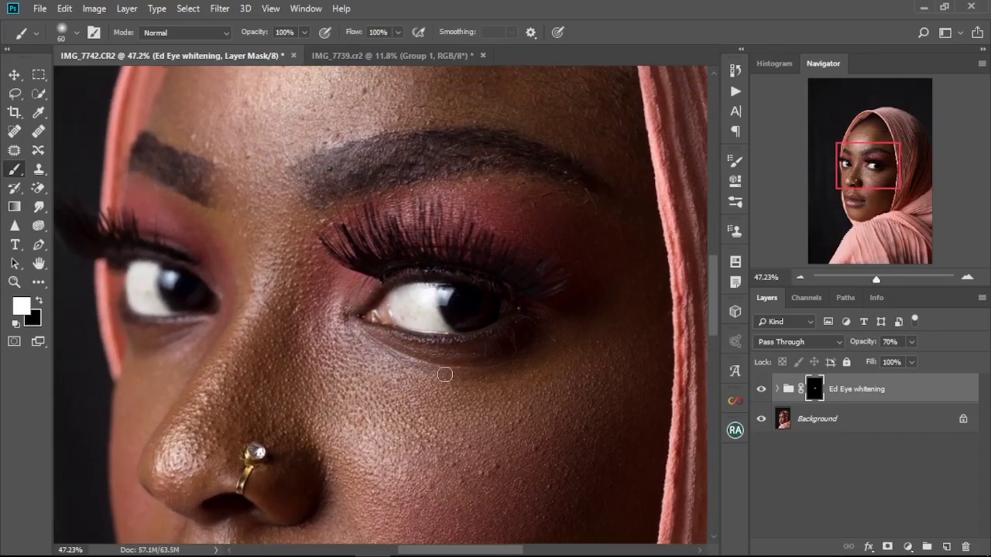